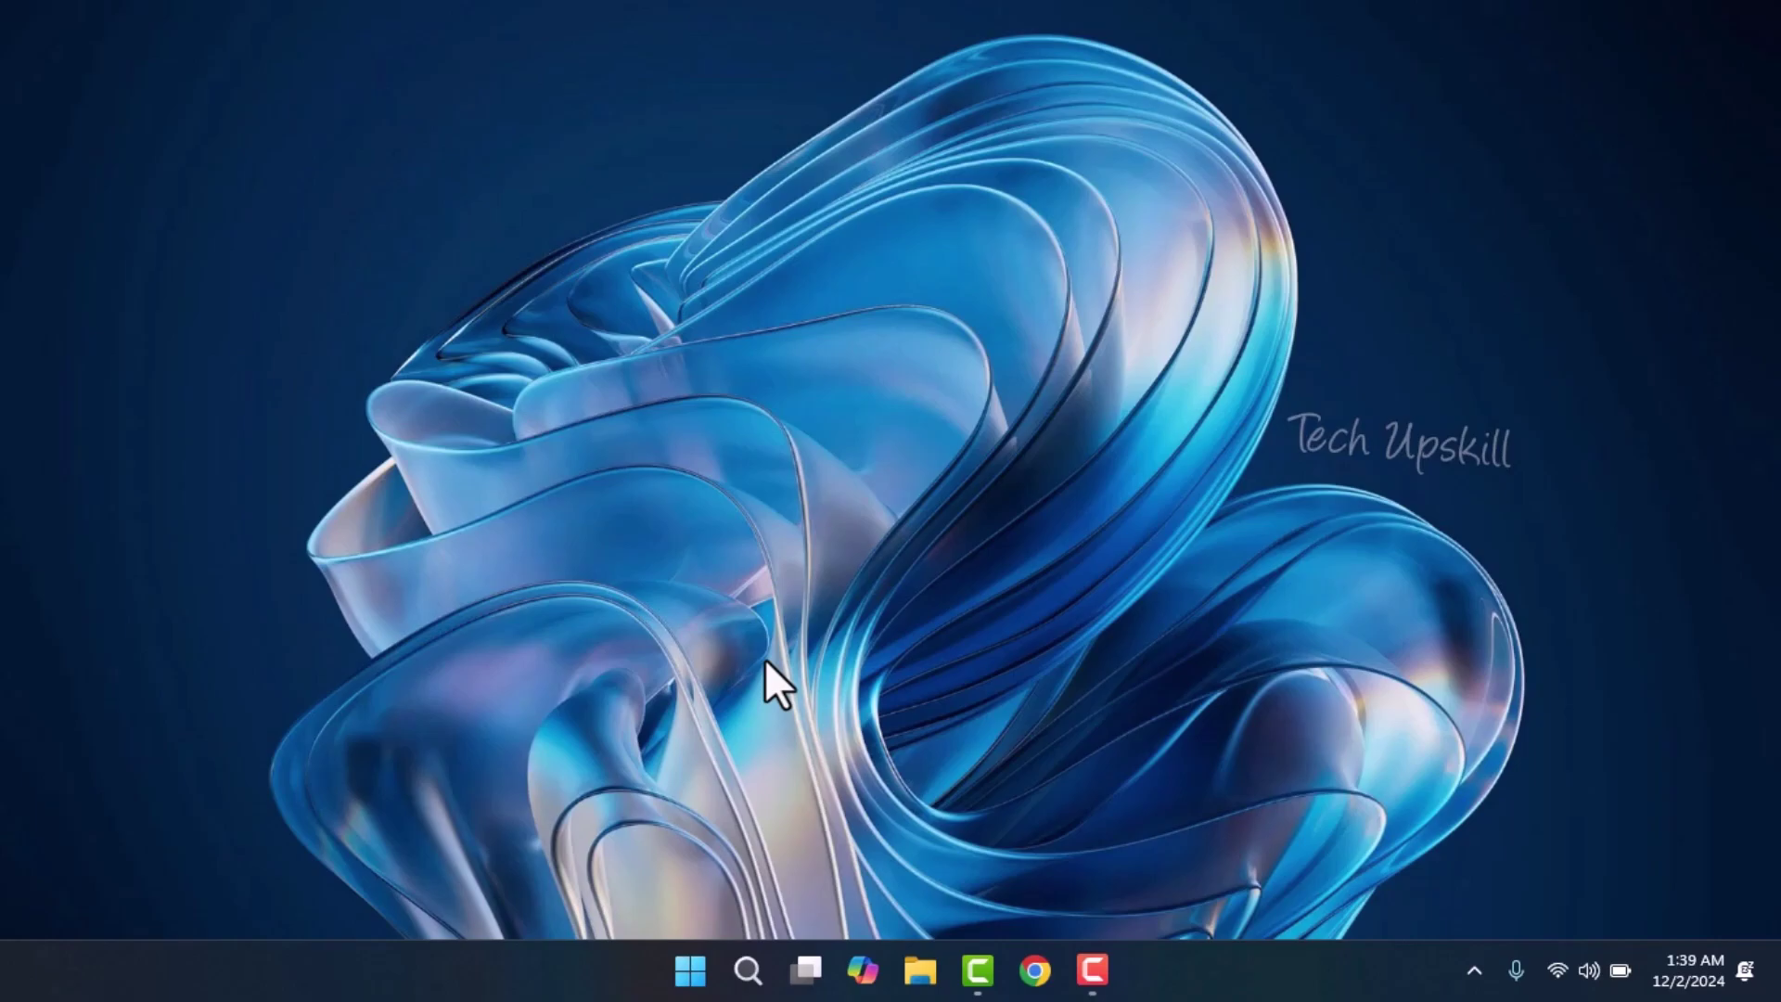
- Launch Command Prompt as administrator from a 'cmd' search
click(757, 991)
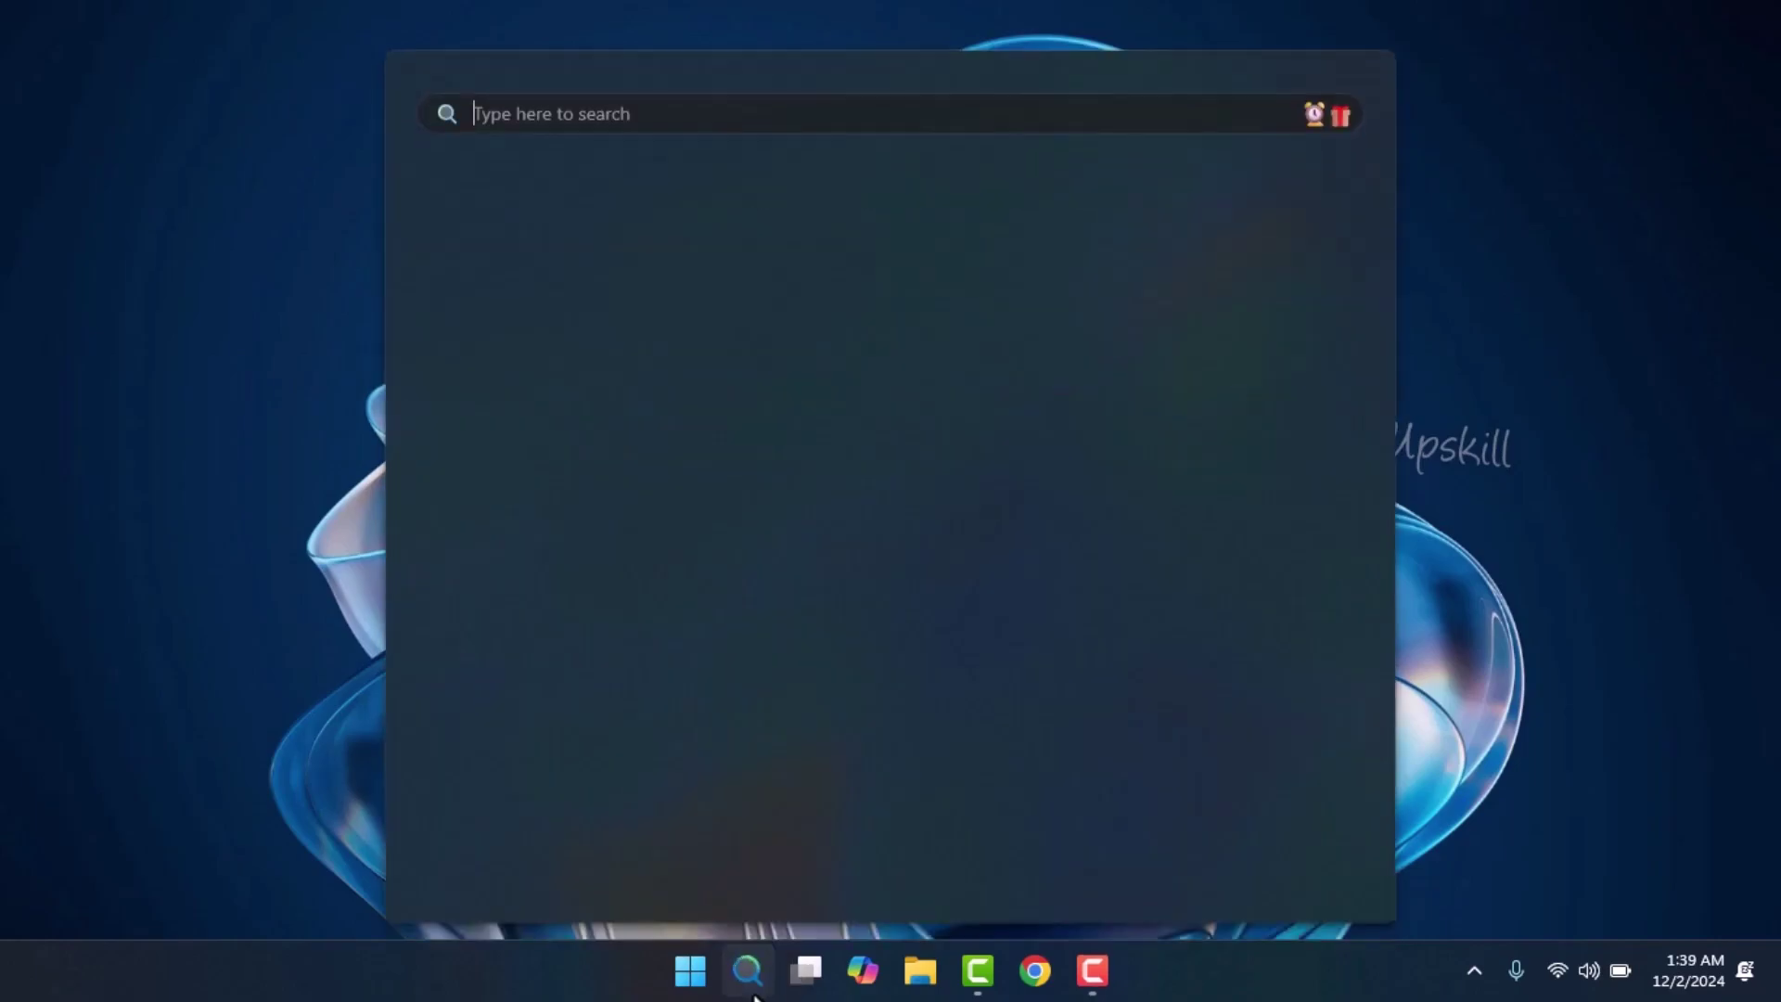
text(cmd)
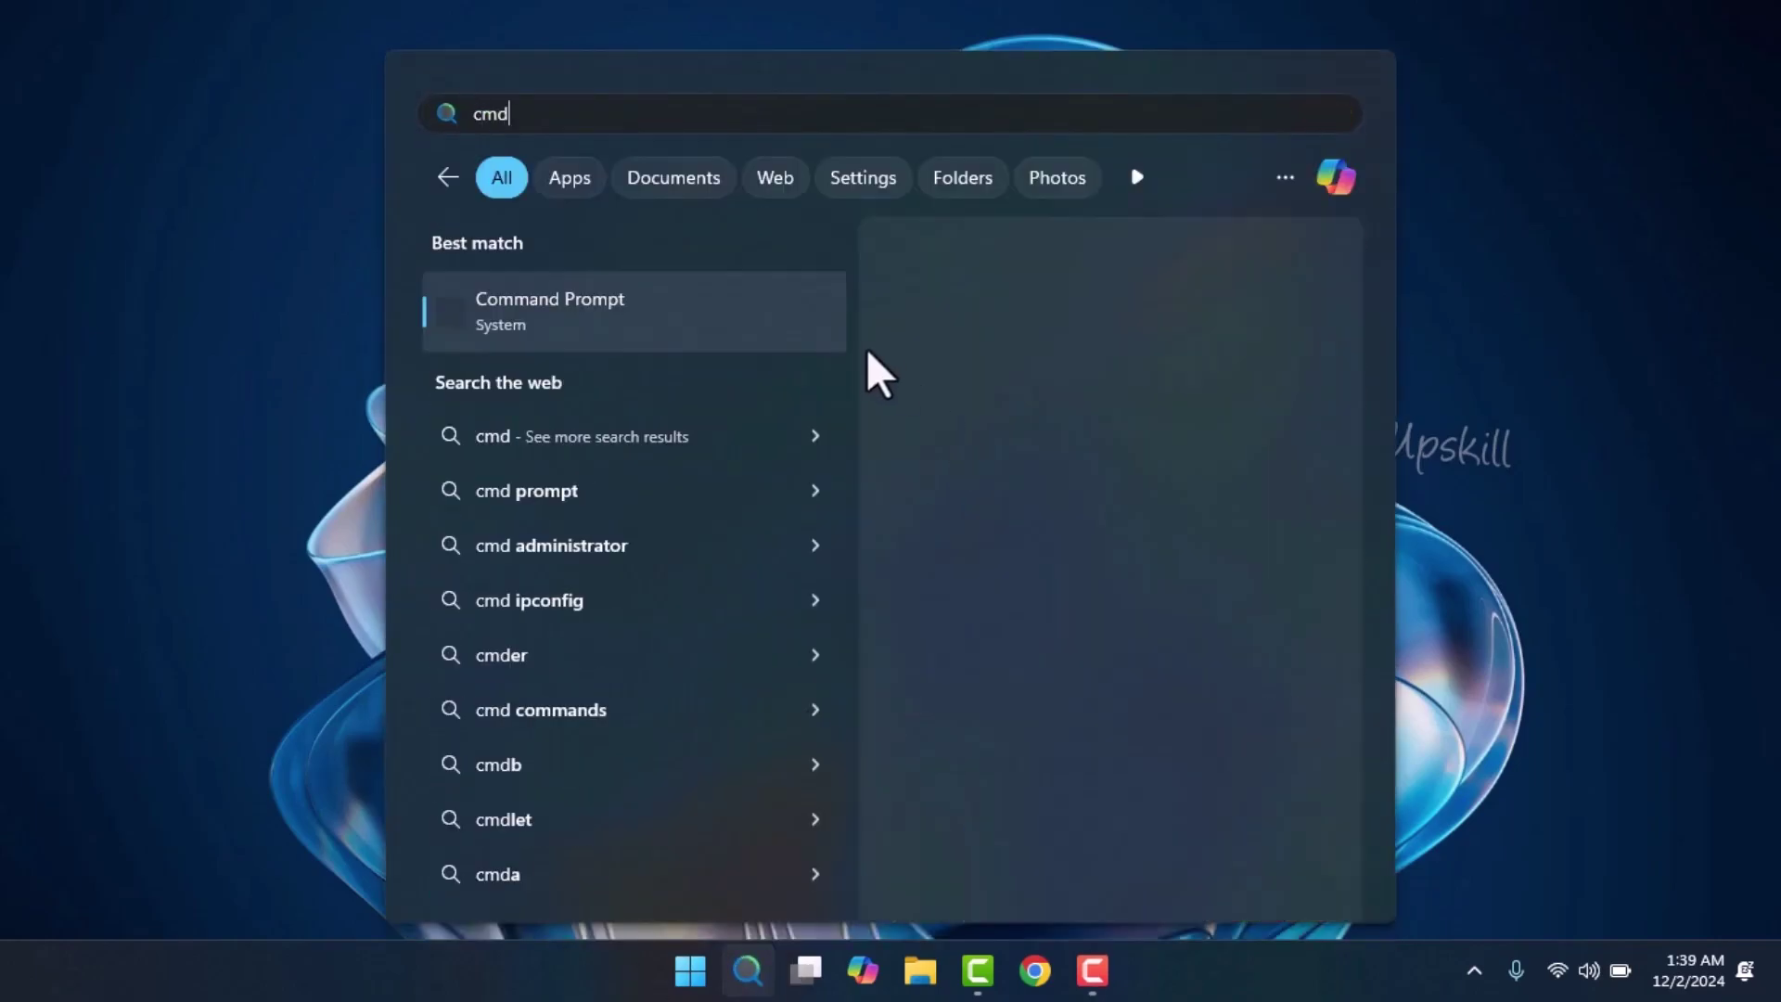
right_click(701, 315)
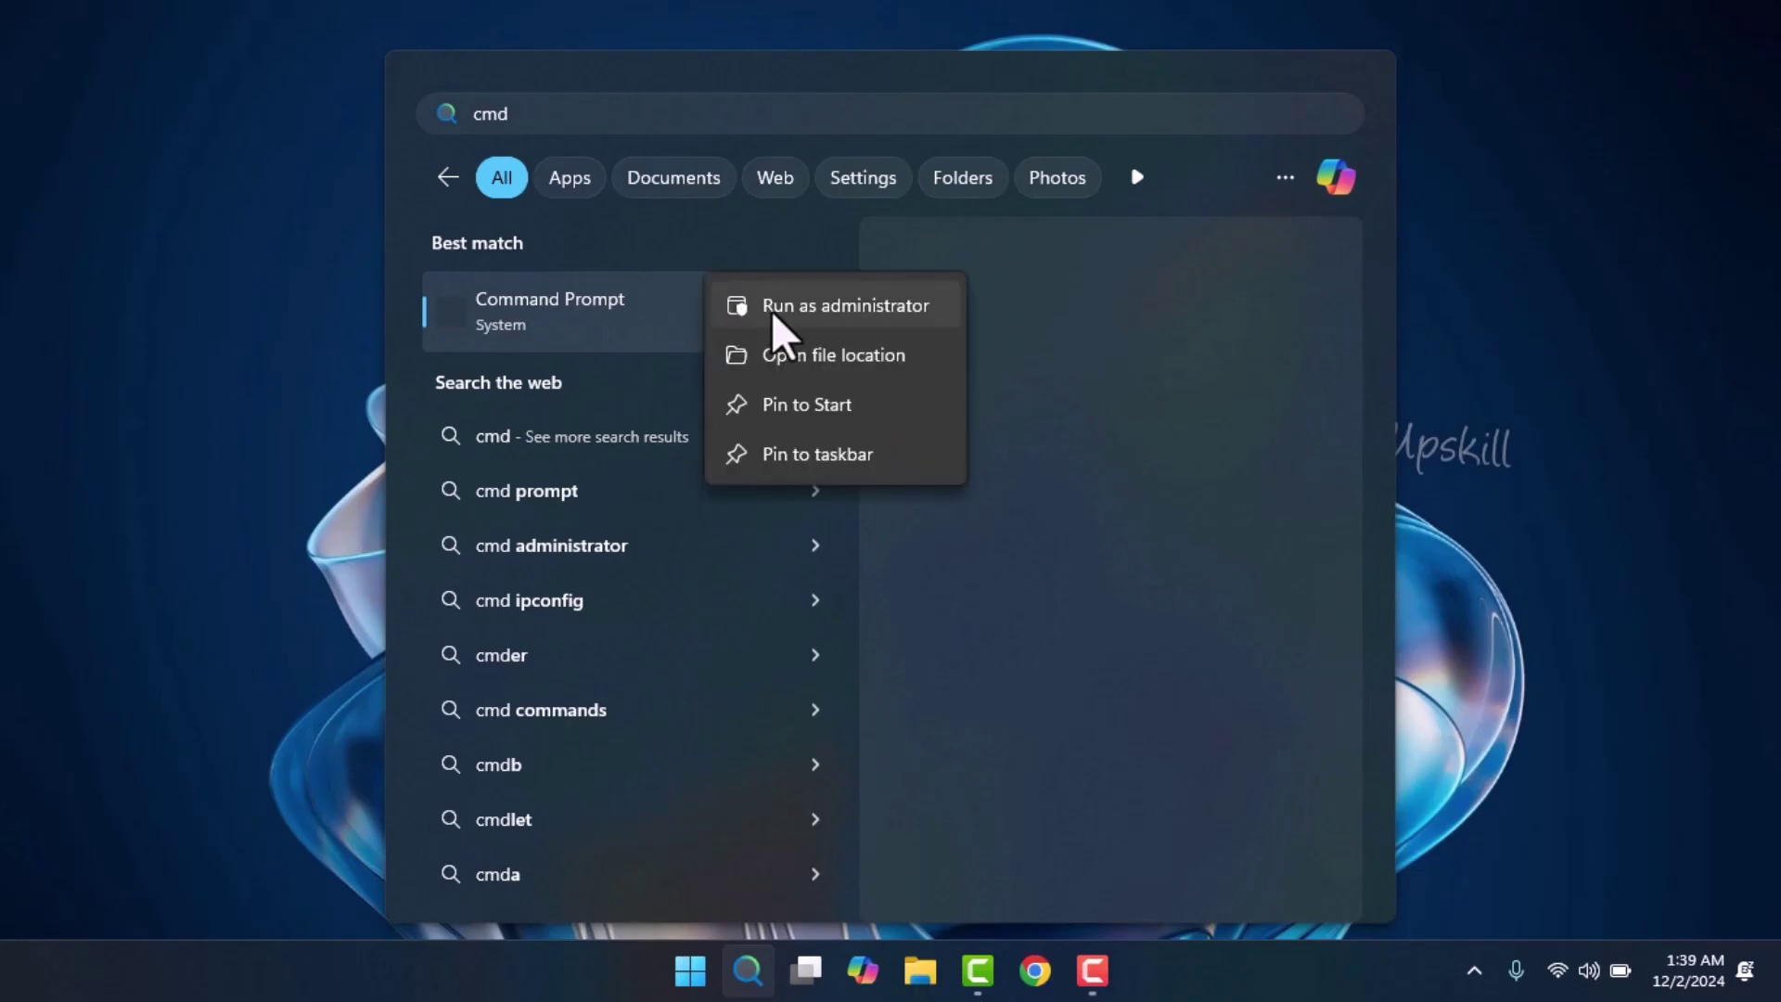
click(771, 312)
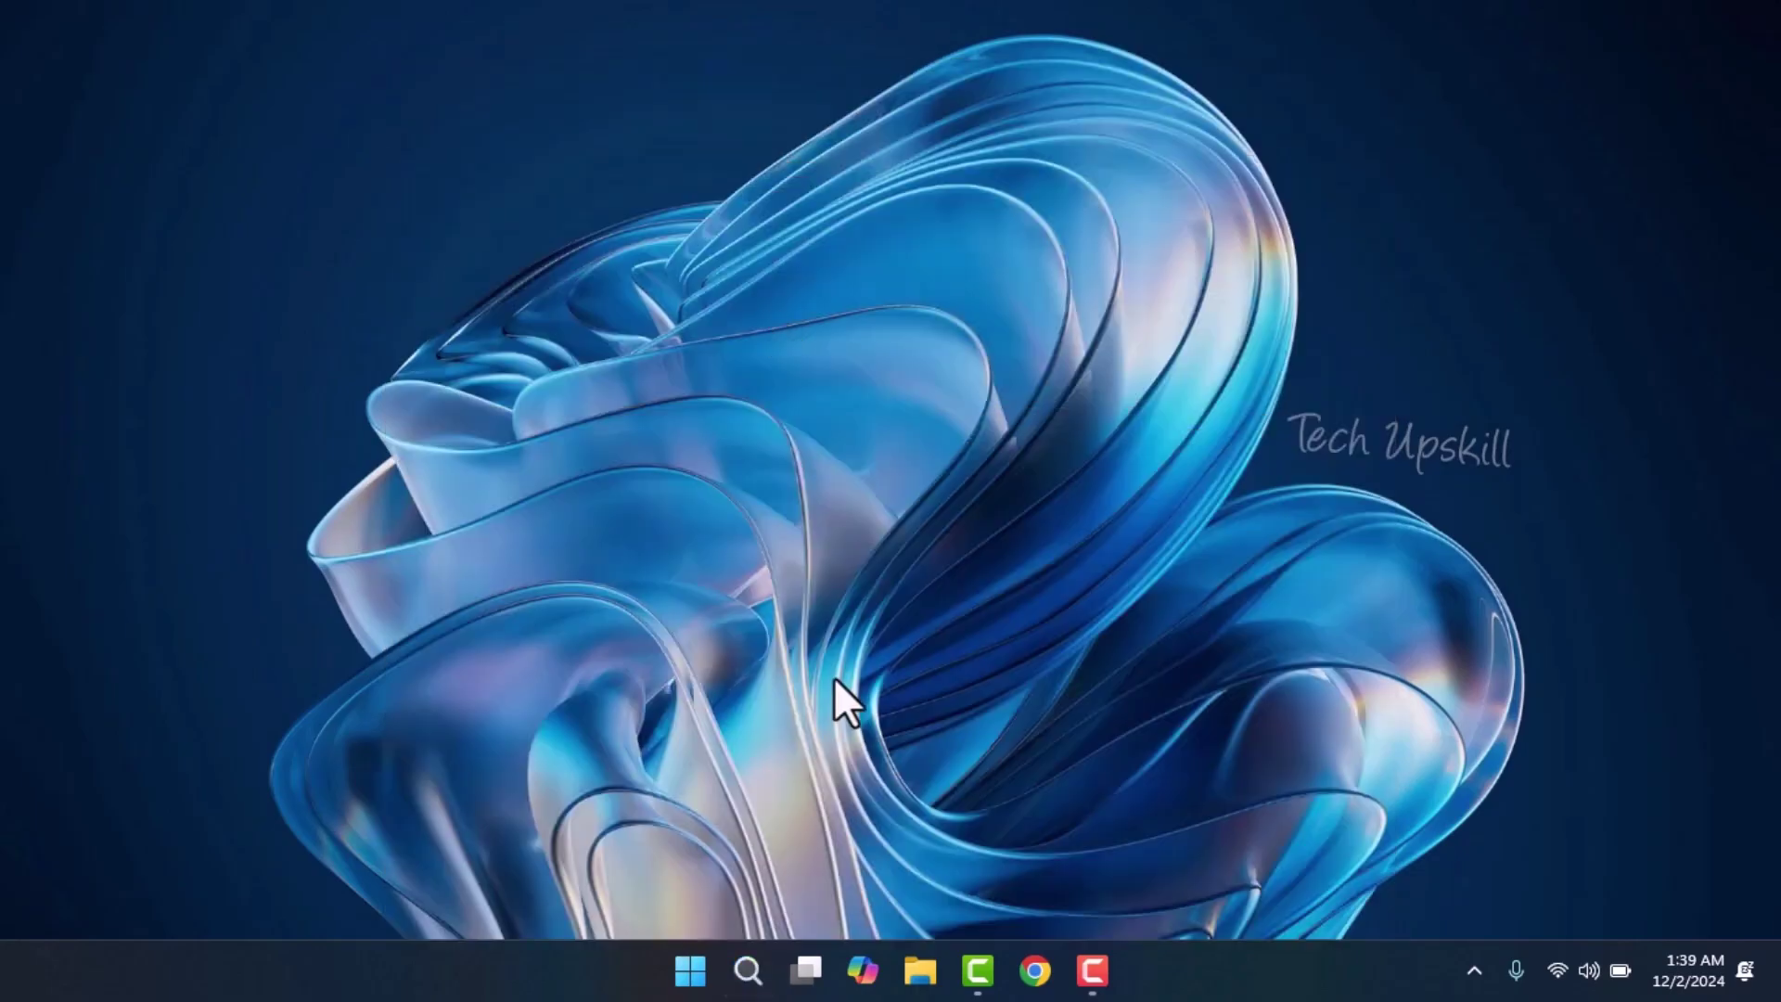
- Run powercfg /requests and powercfg /devicequery wake_armed to list power requests and wake-armed devices
text(powe)
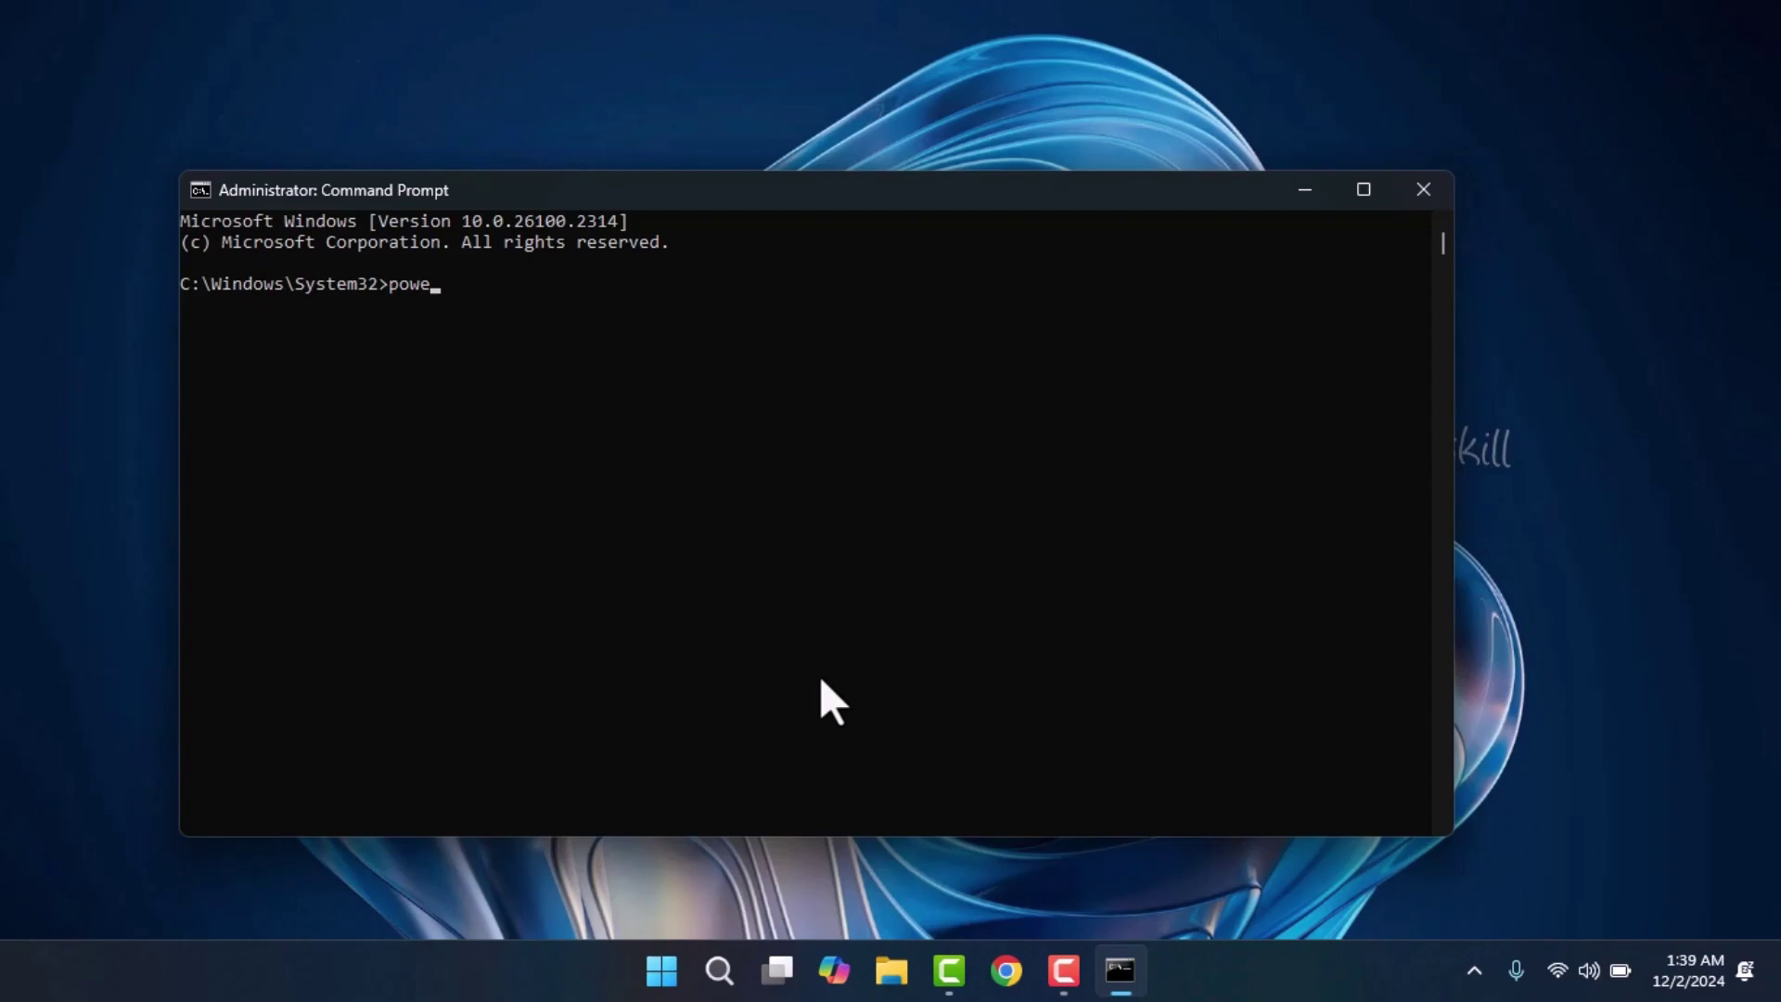
text(rcfg /requests)
key(Return)
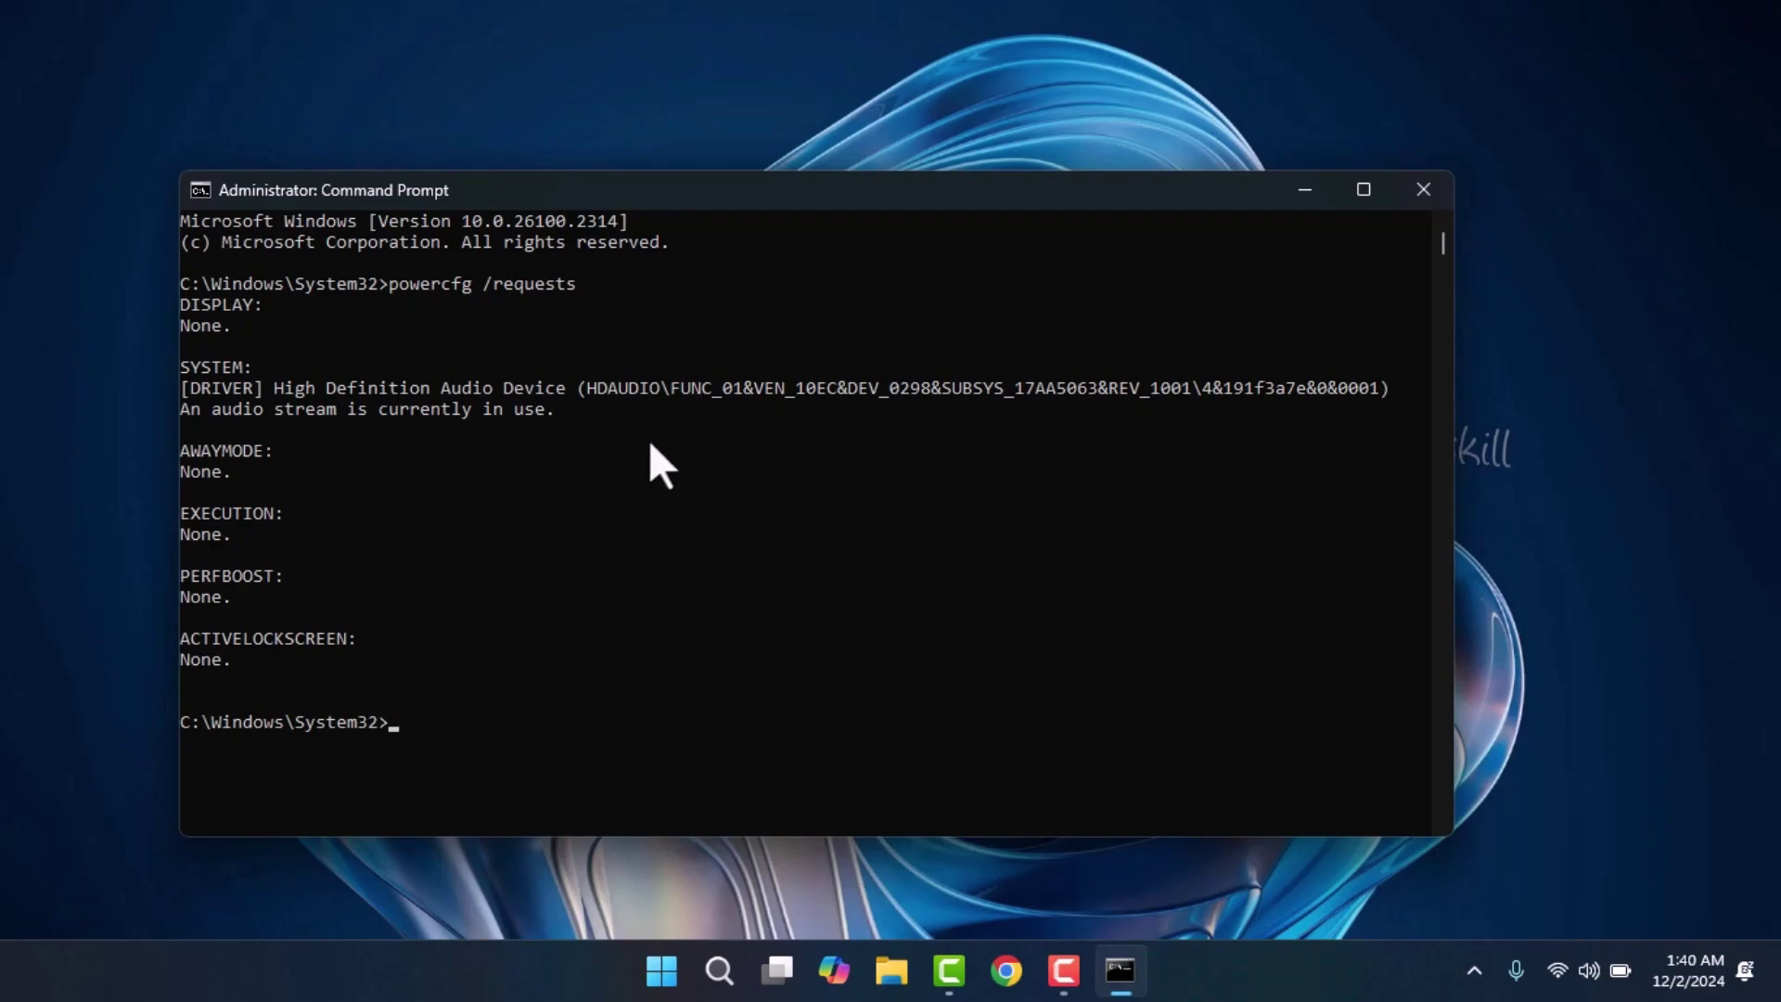
text(powercfg /devicequer)
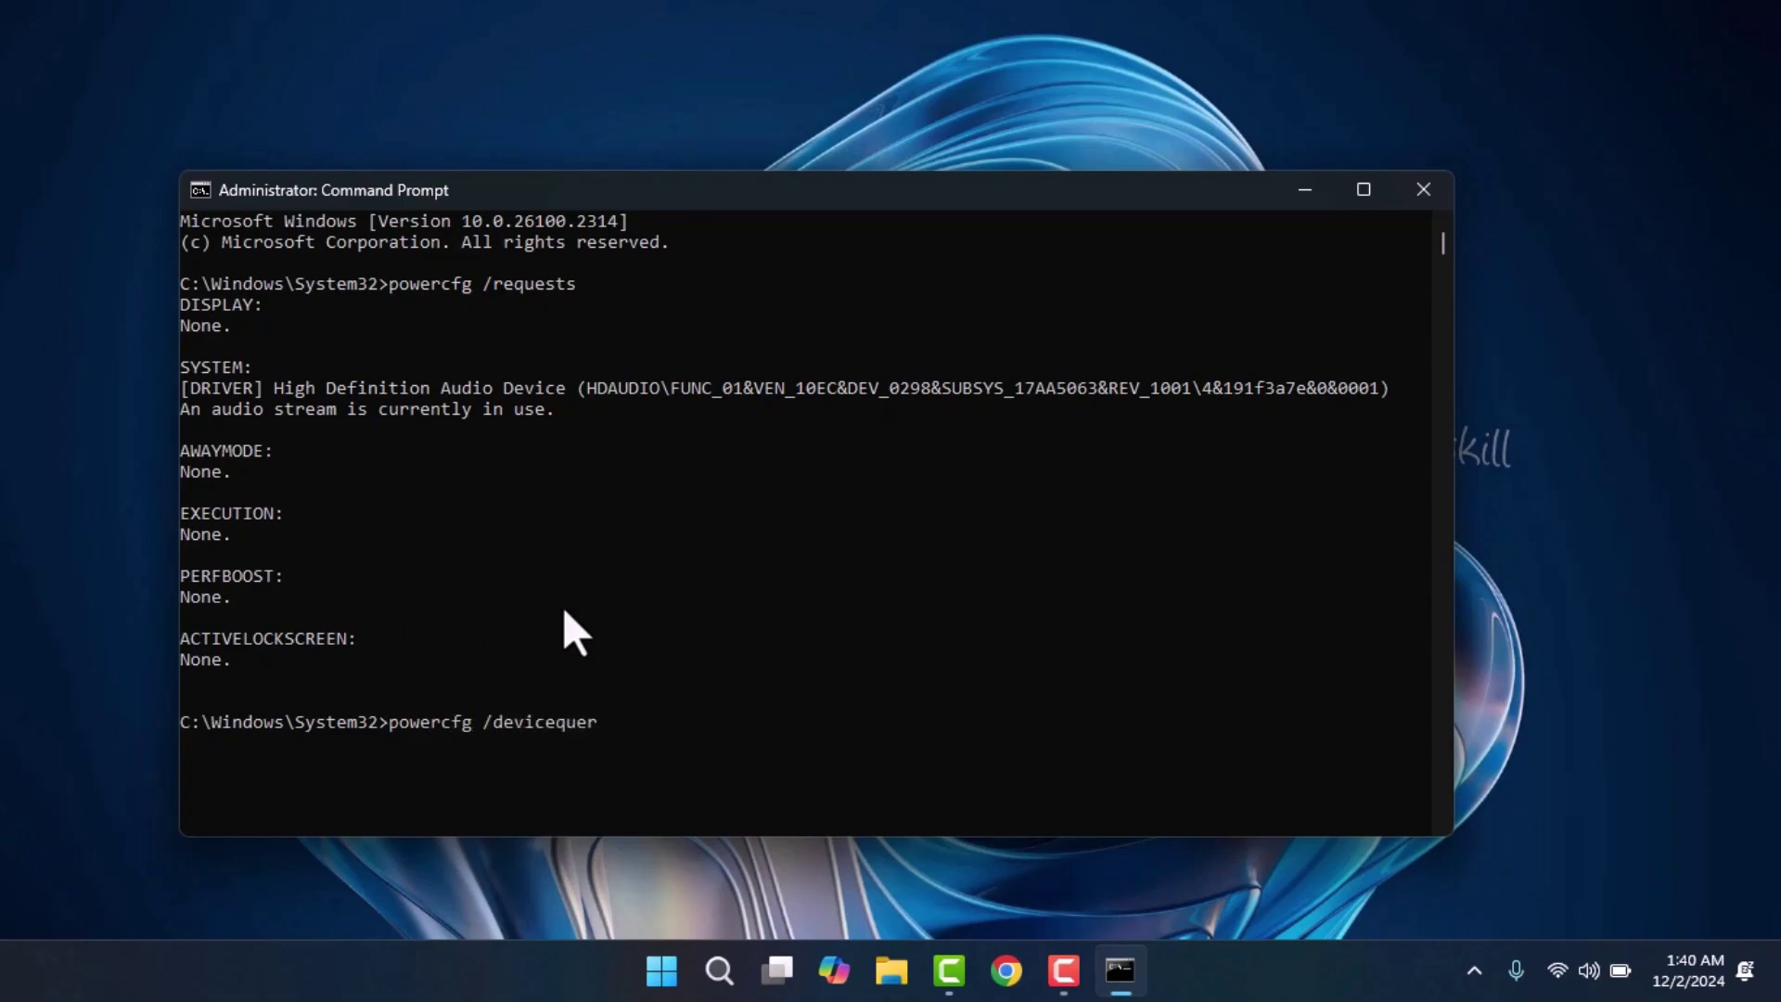
text(y wake_armed)
key(Return)
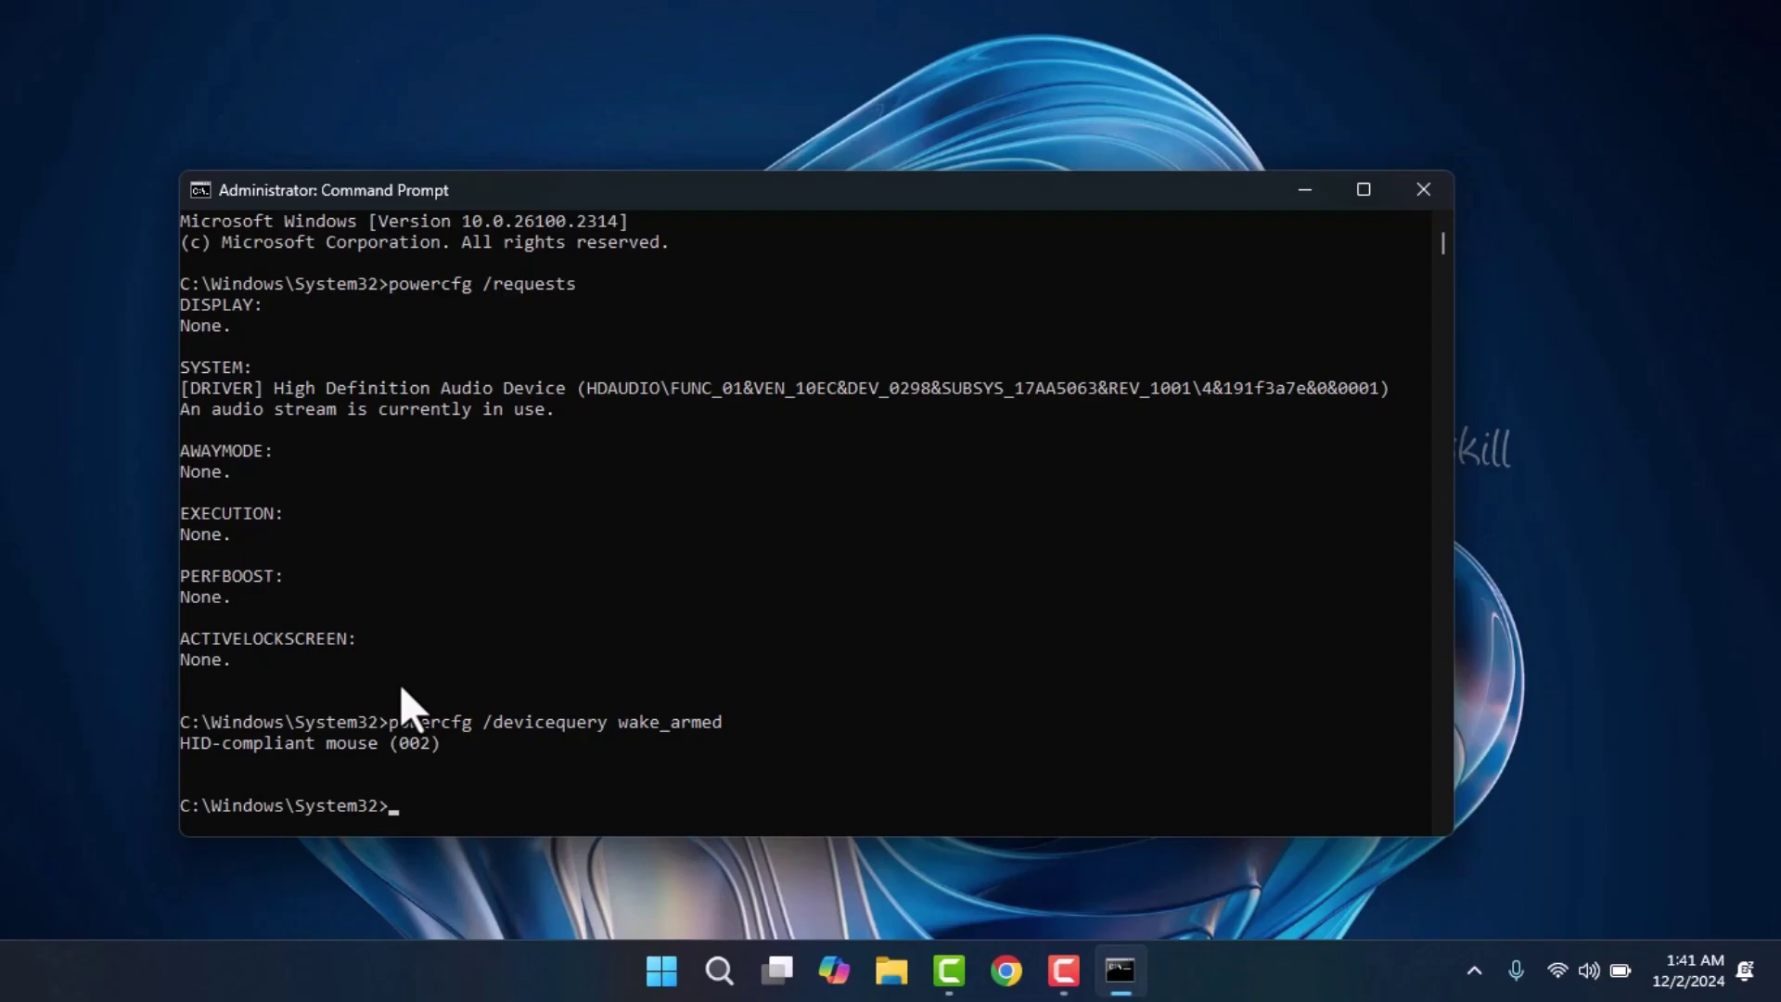
- Launch Device Manager by searching devmgmt.msc
click(719, 970)
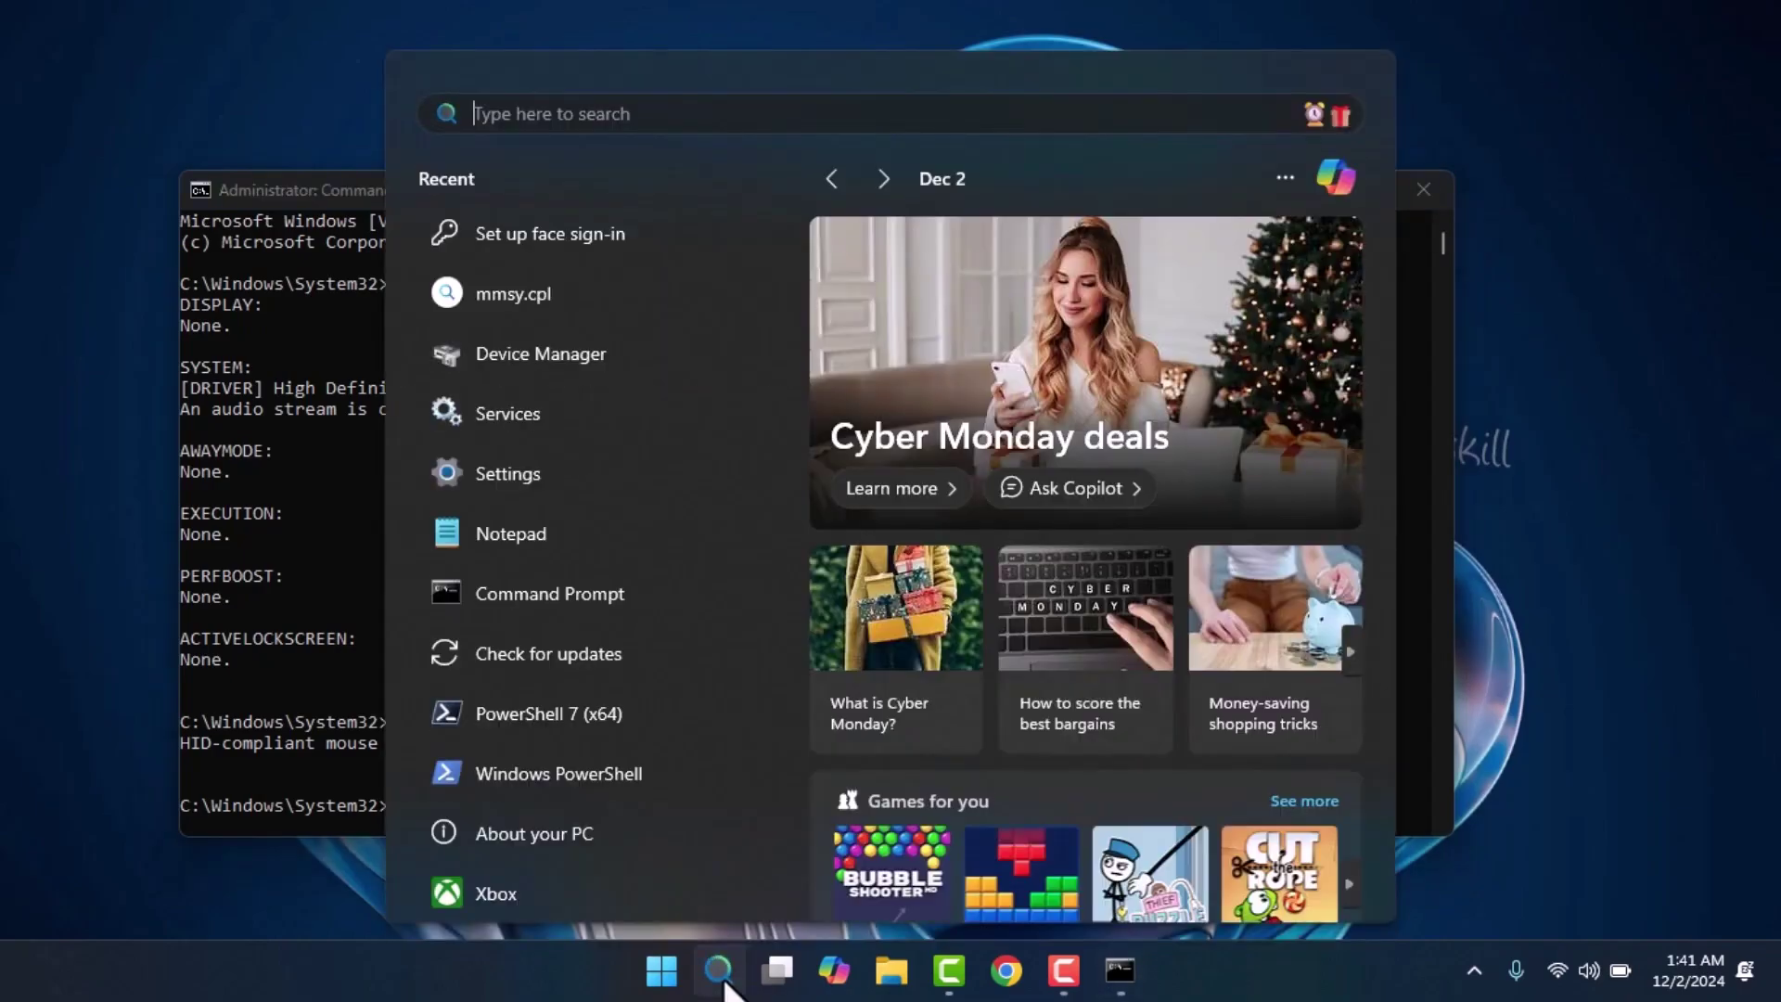
text(devmgmt.msc)
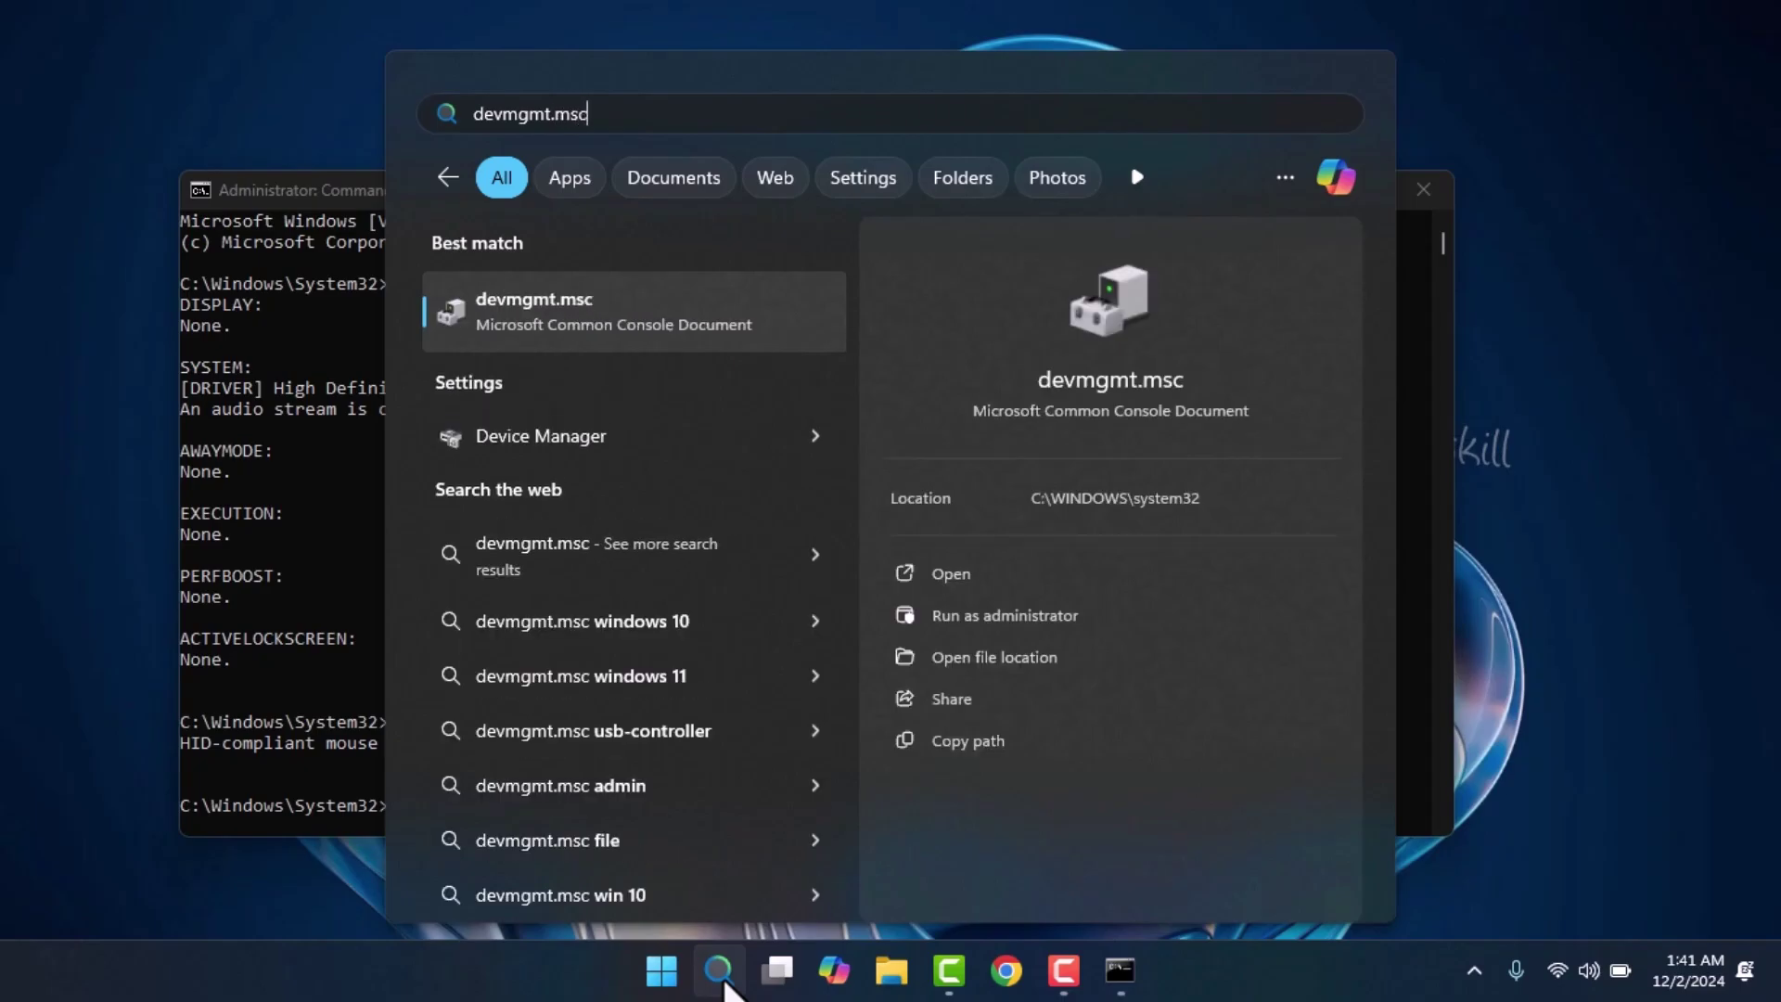
key(Return)
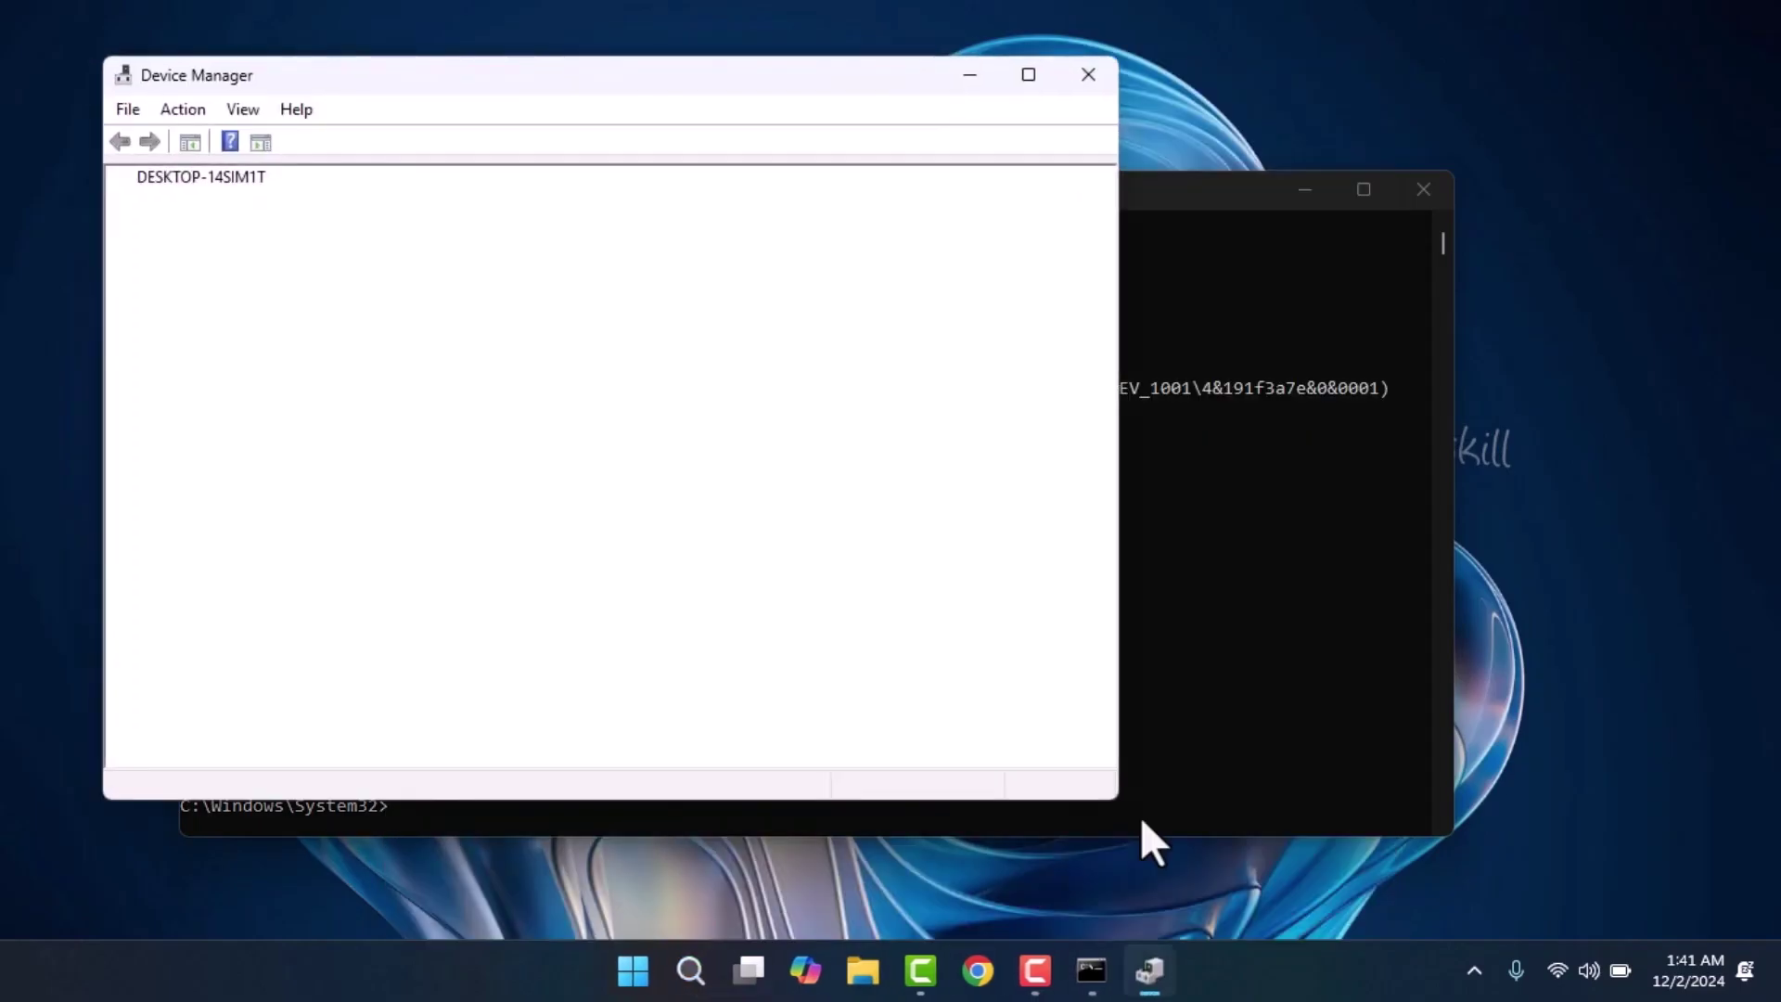
- Inspect the second HID-compliant mouse's Power Management wake setting, then cancel its properties
click(144, 435)
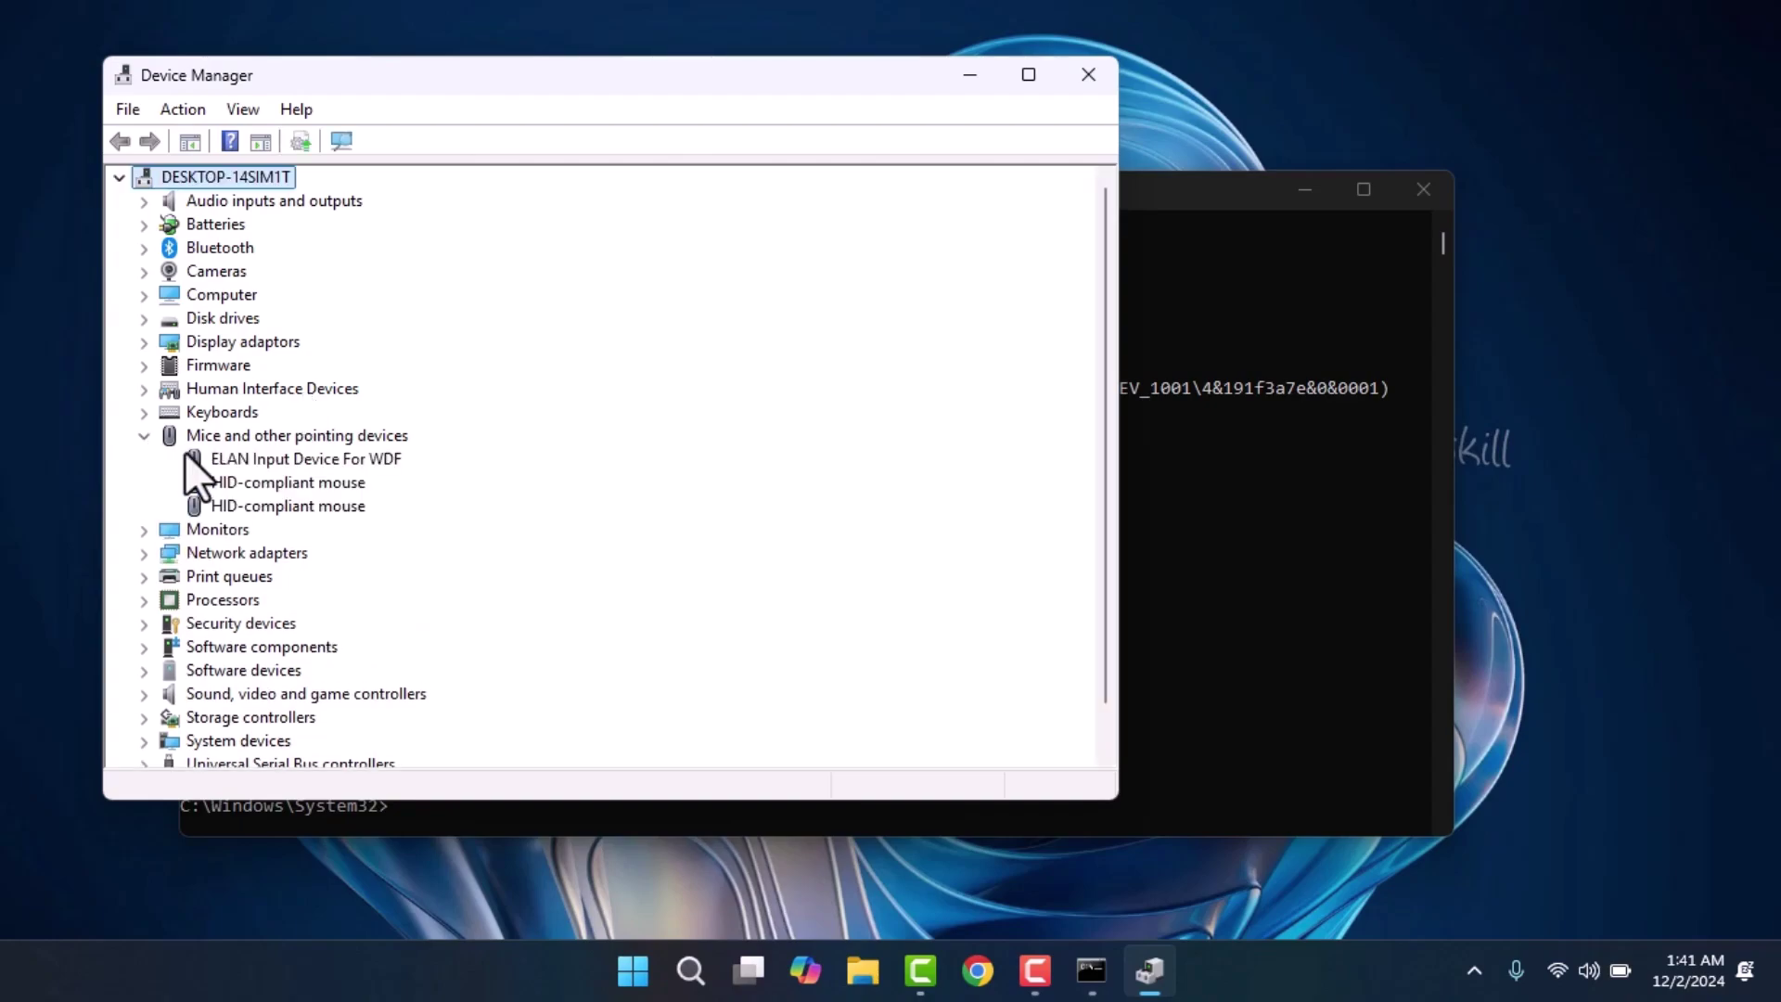
click(313, 484)
right_click(304, 502)
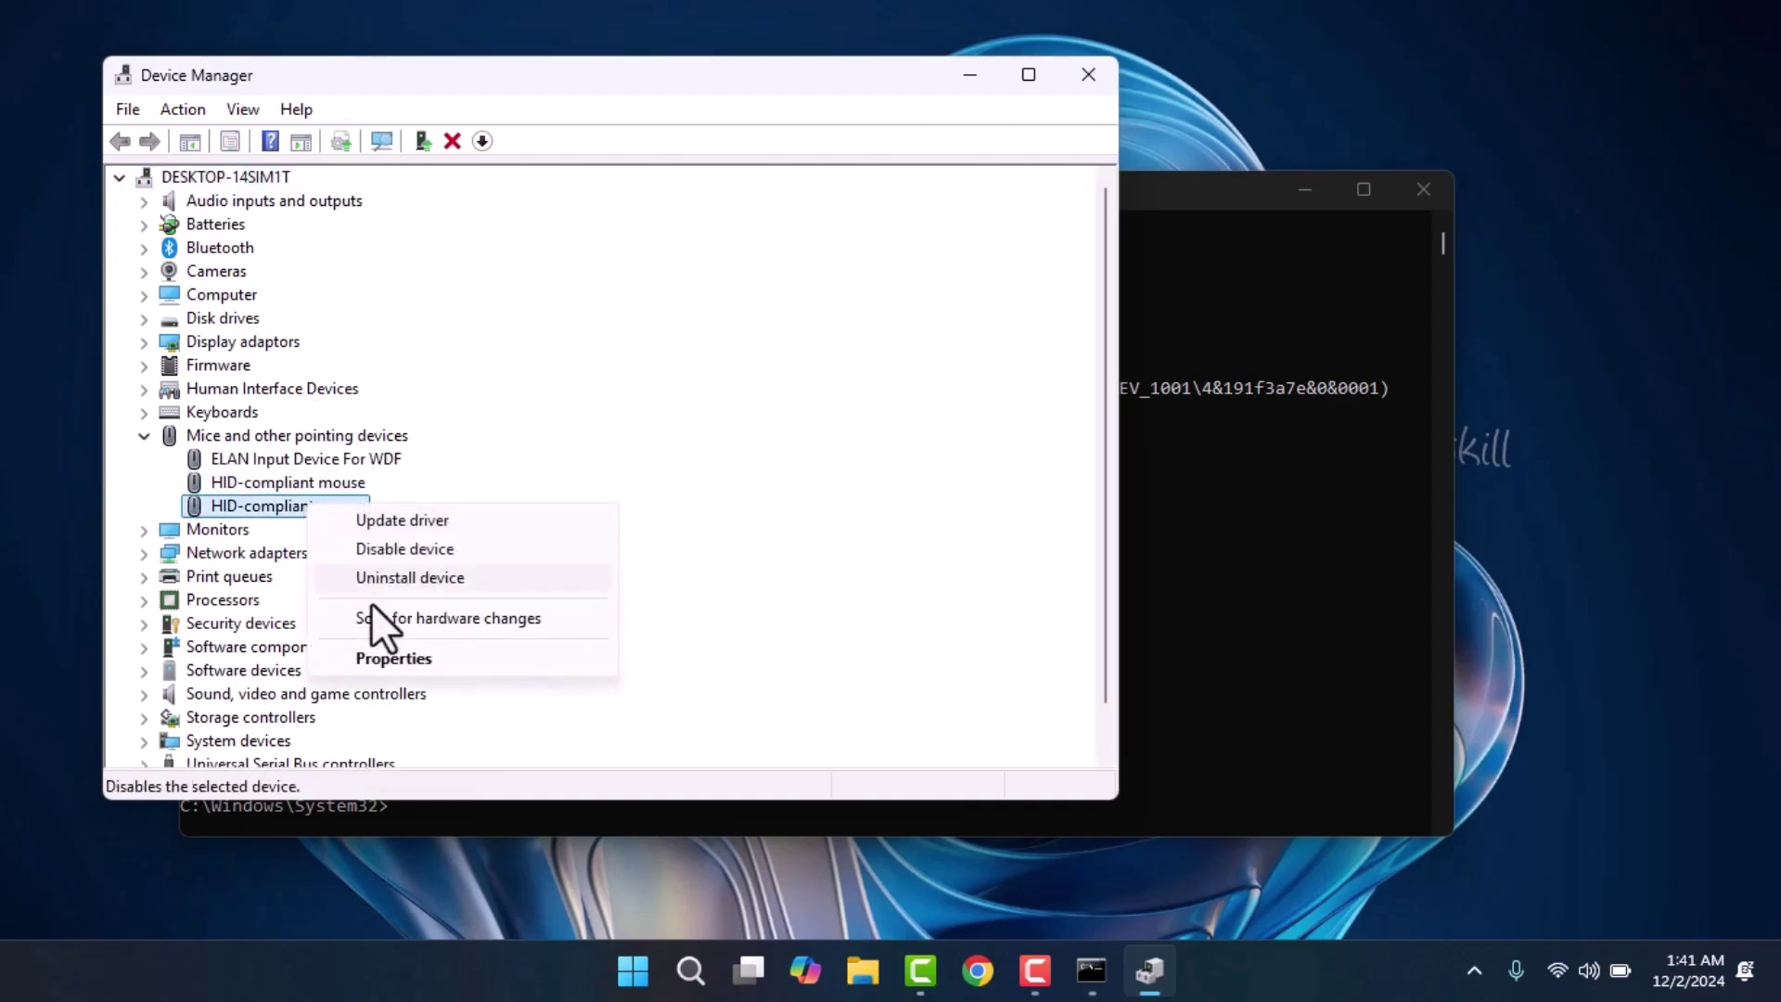
click(414, 655)
click(671, 198)
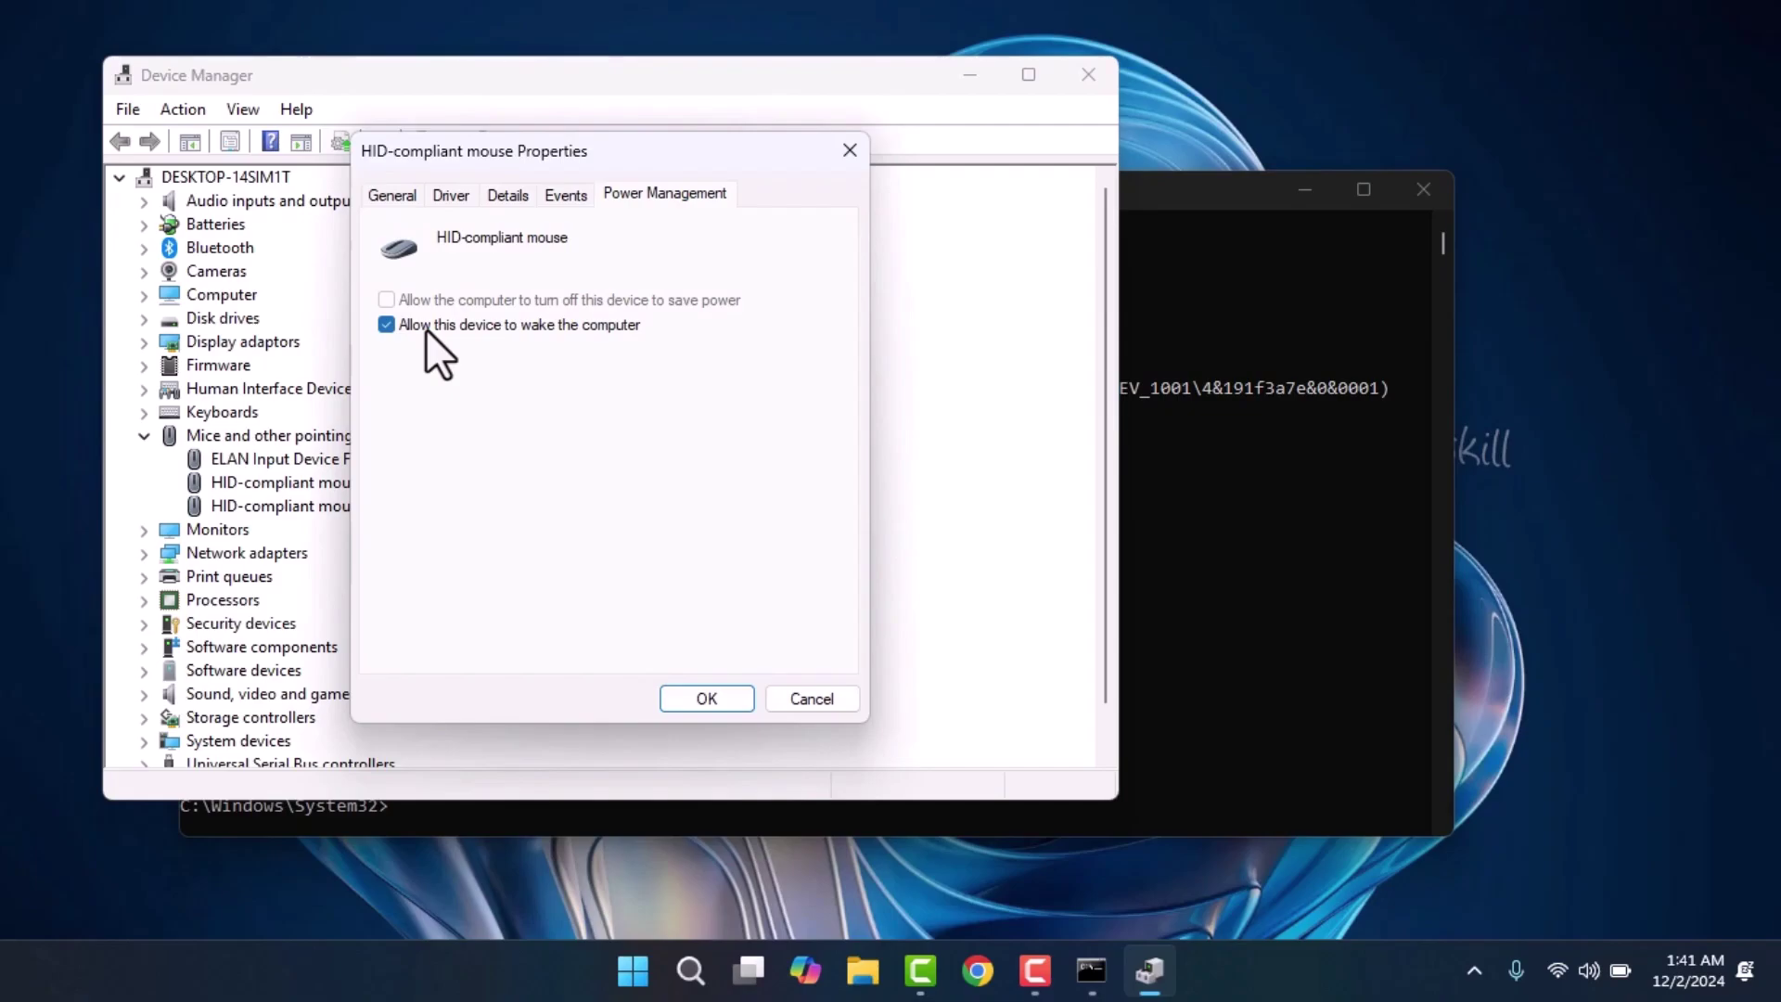
click(803, 703)
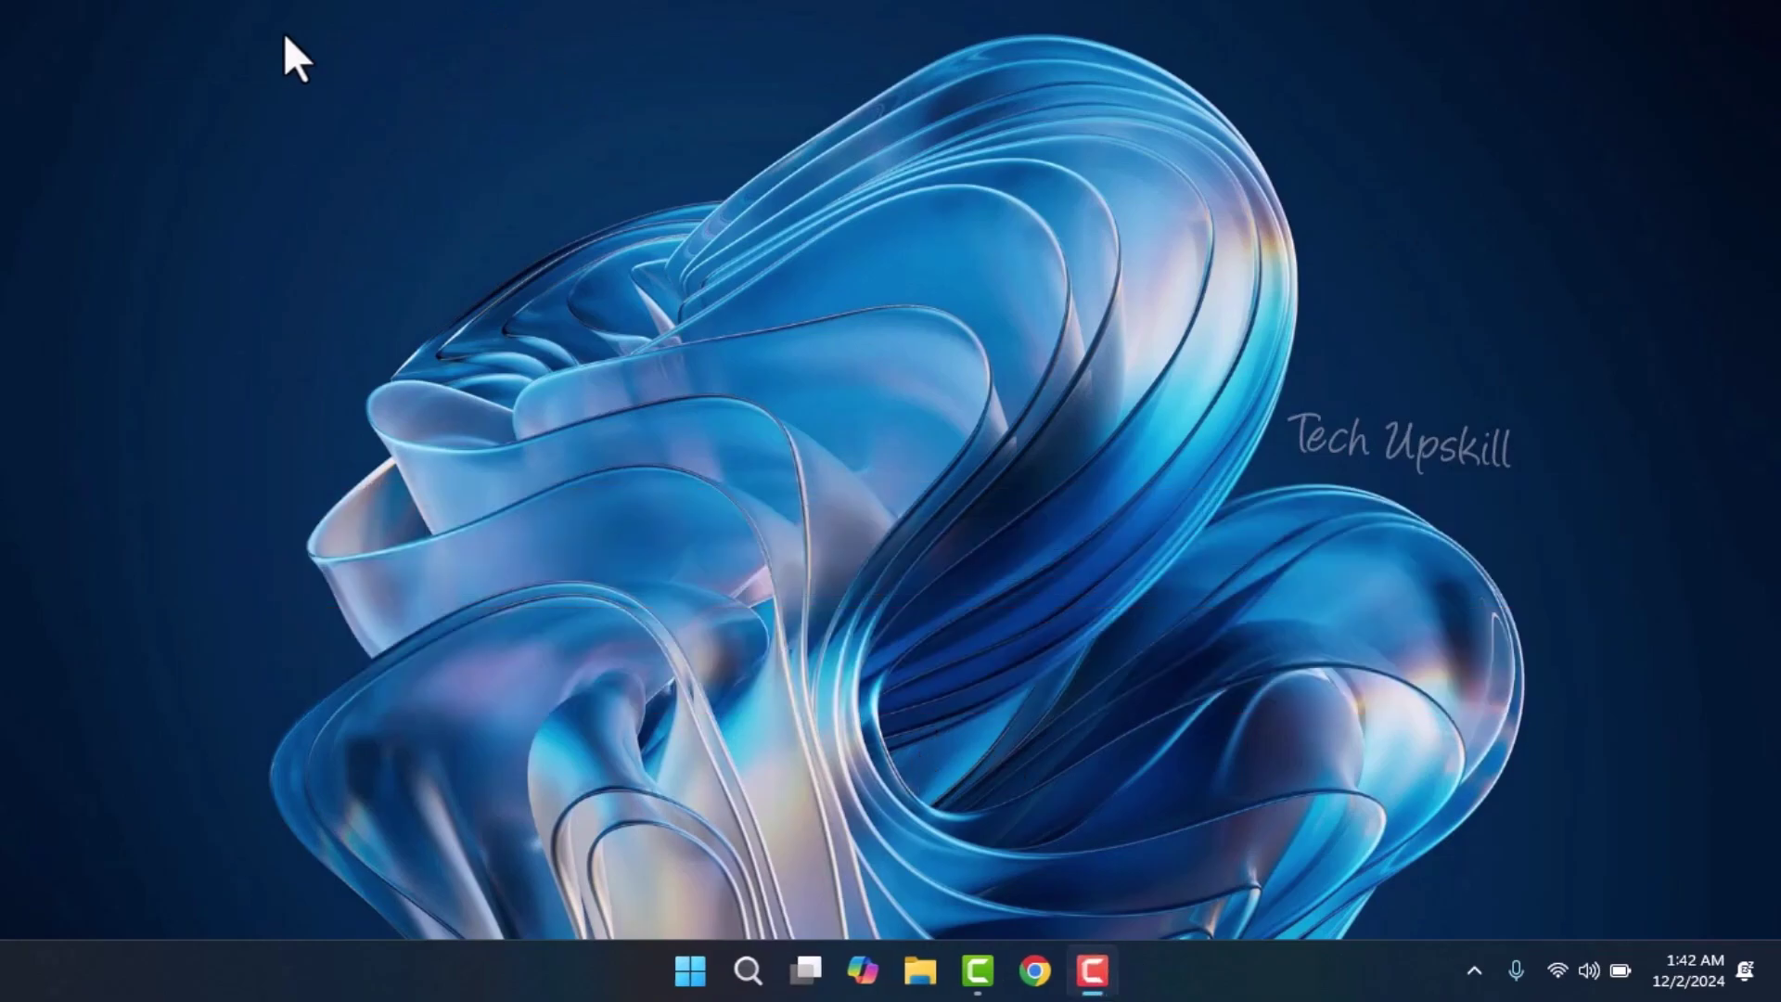
- Open the Balanced plan's advanced power settings from a 'power plan' search, declining to restore defaults
click(759, 974)
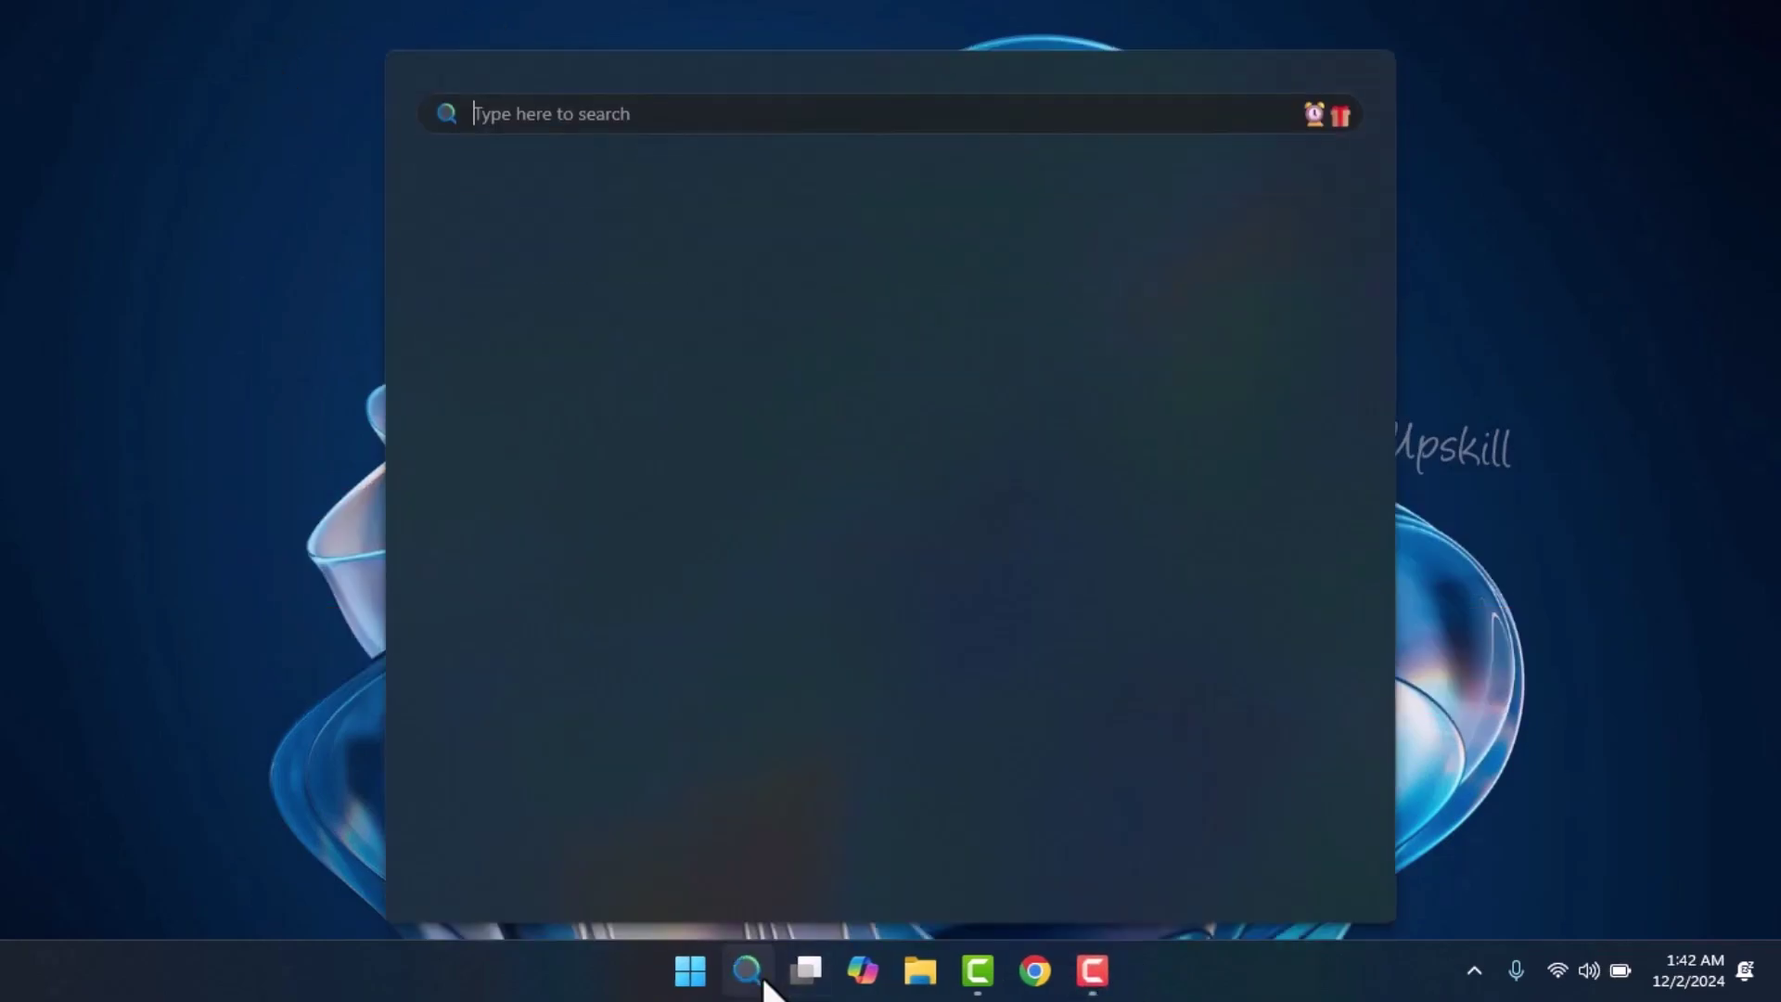
text(power)
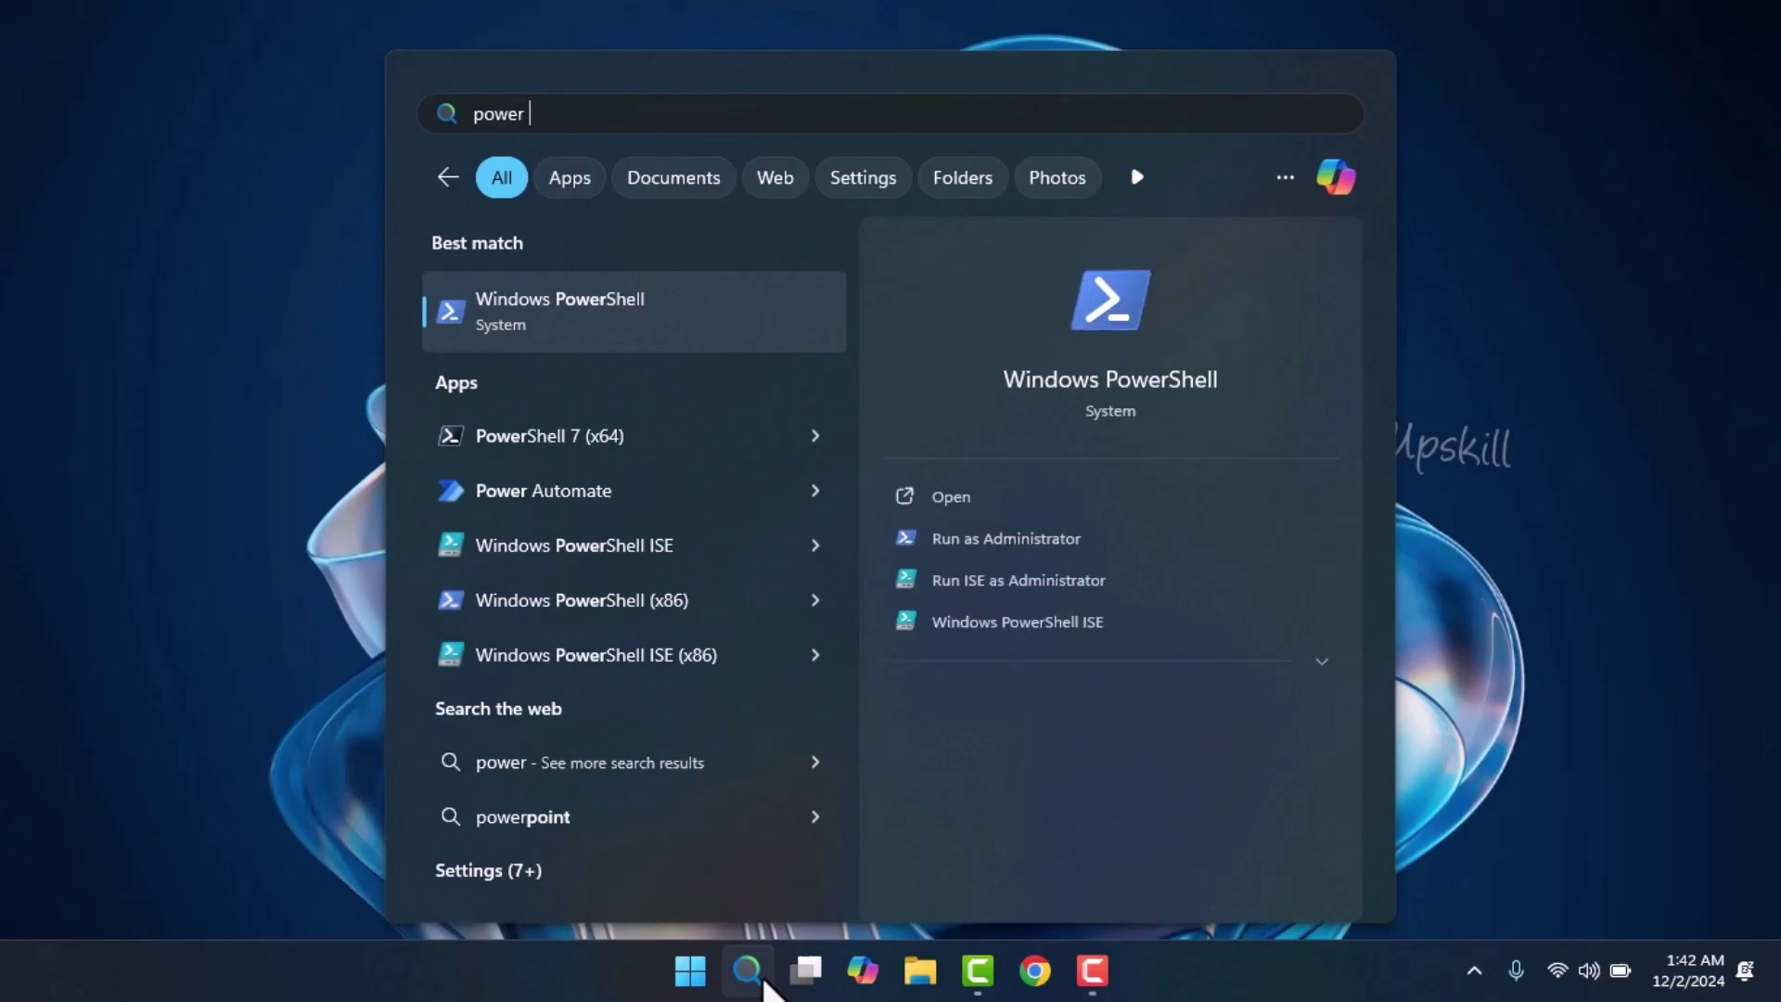
text( plan)
click(673, 297)
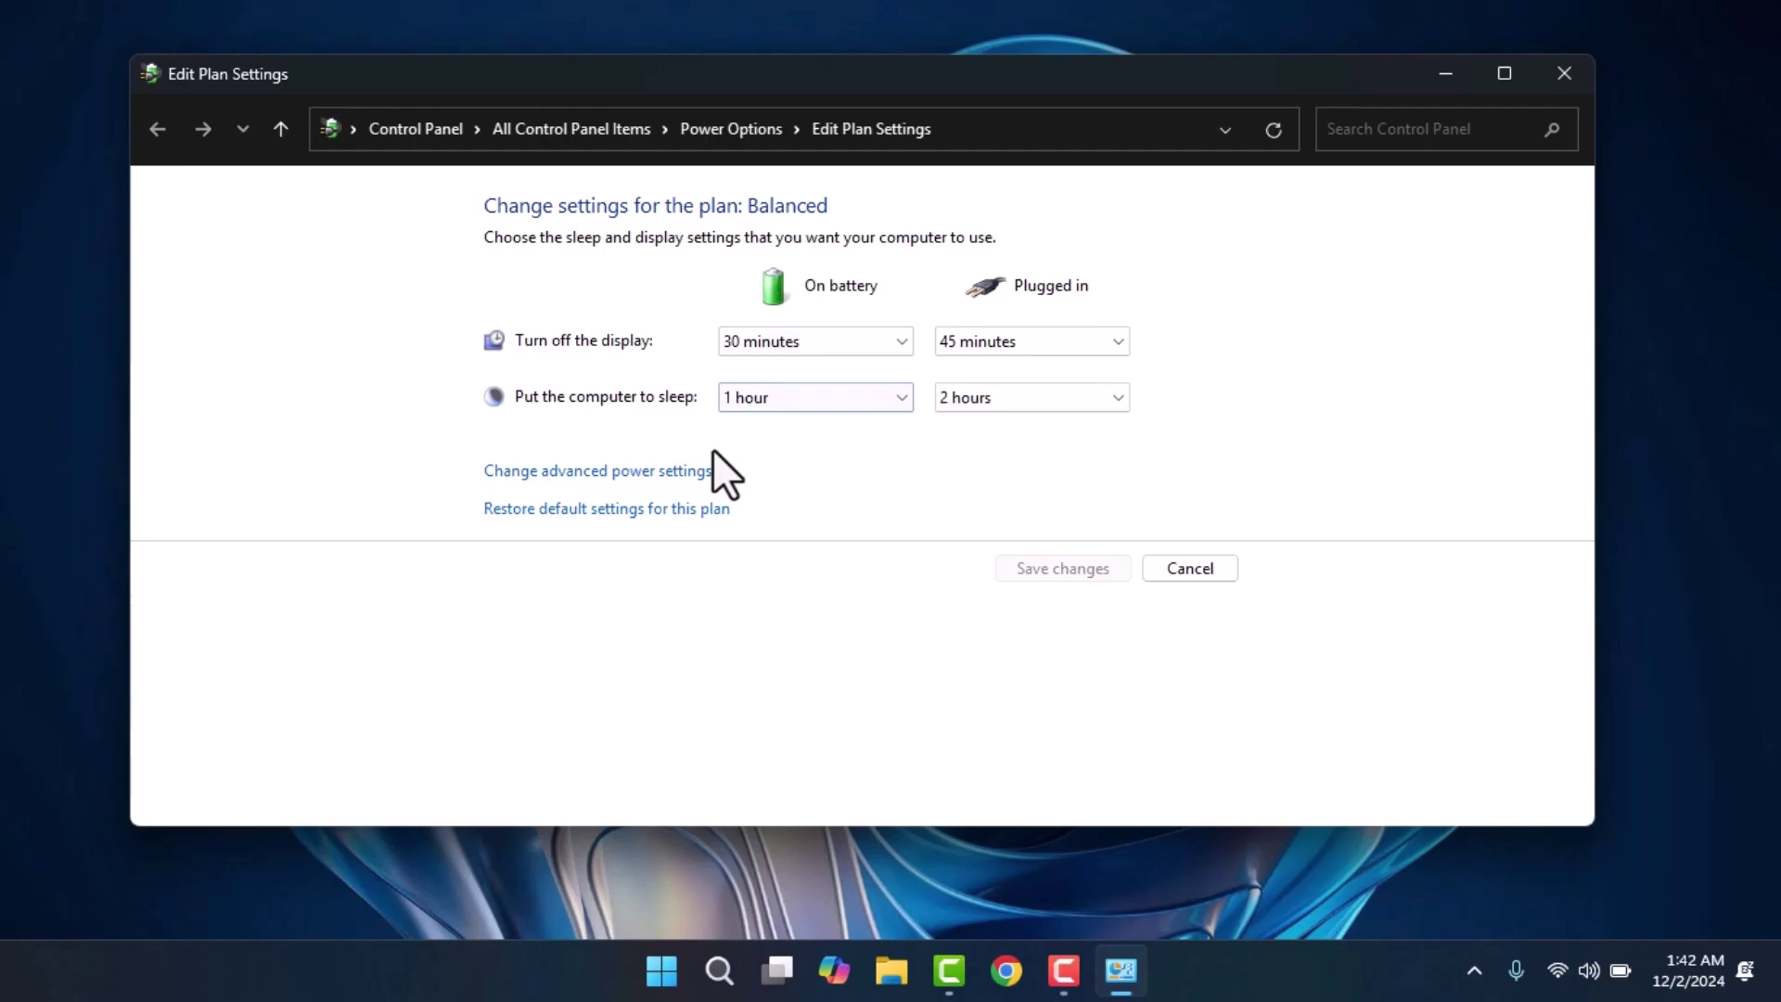
click(690, 473)
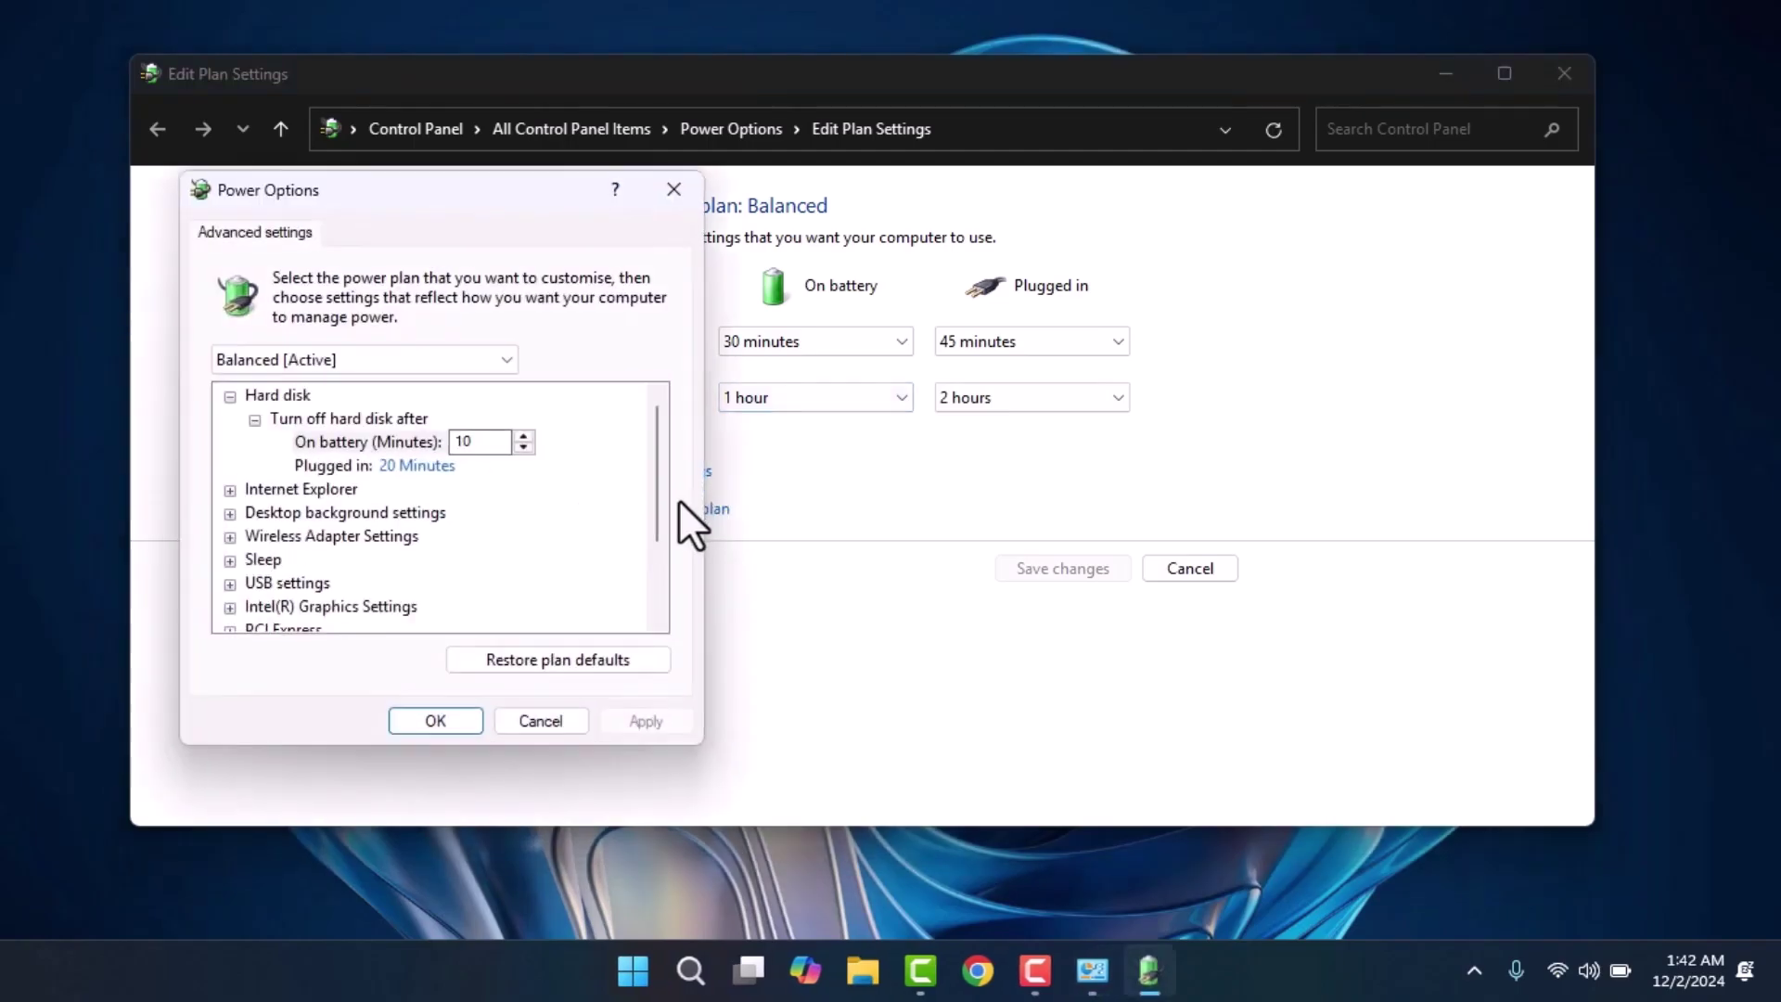
click(636, 660)
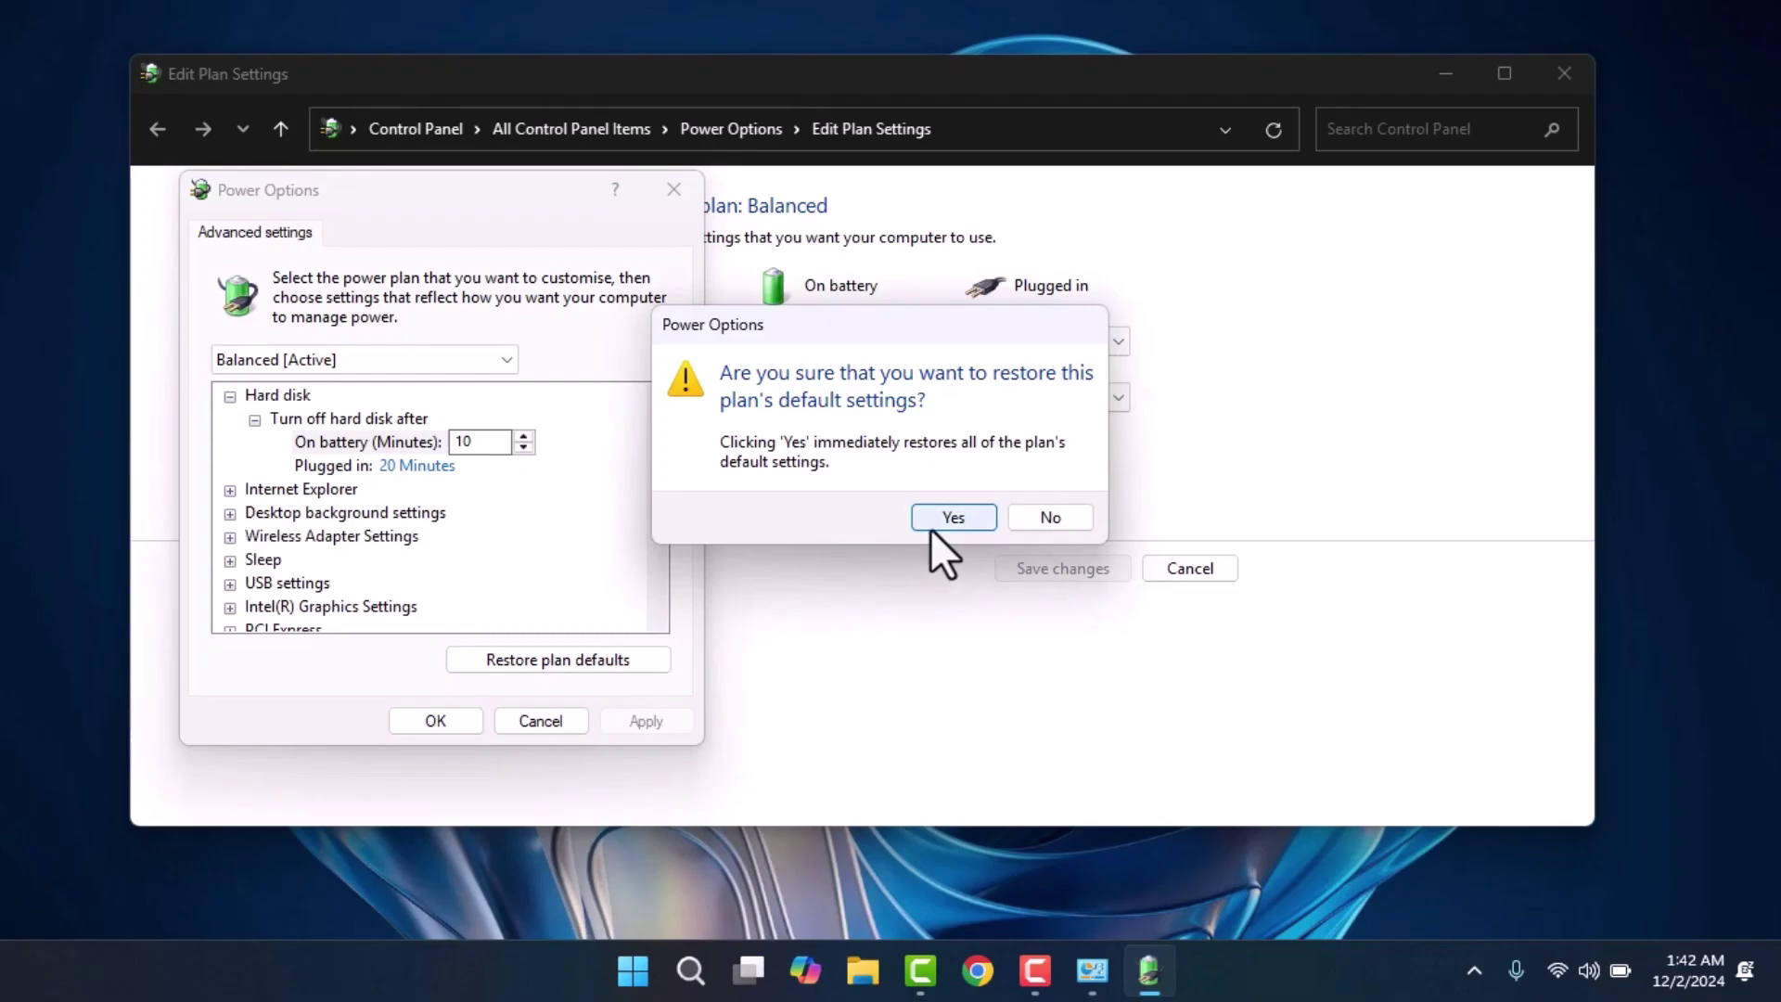
click(1015, 519)
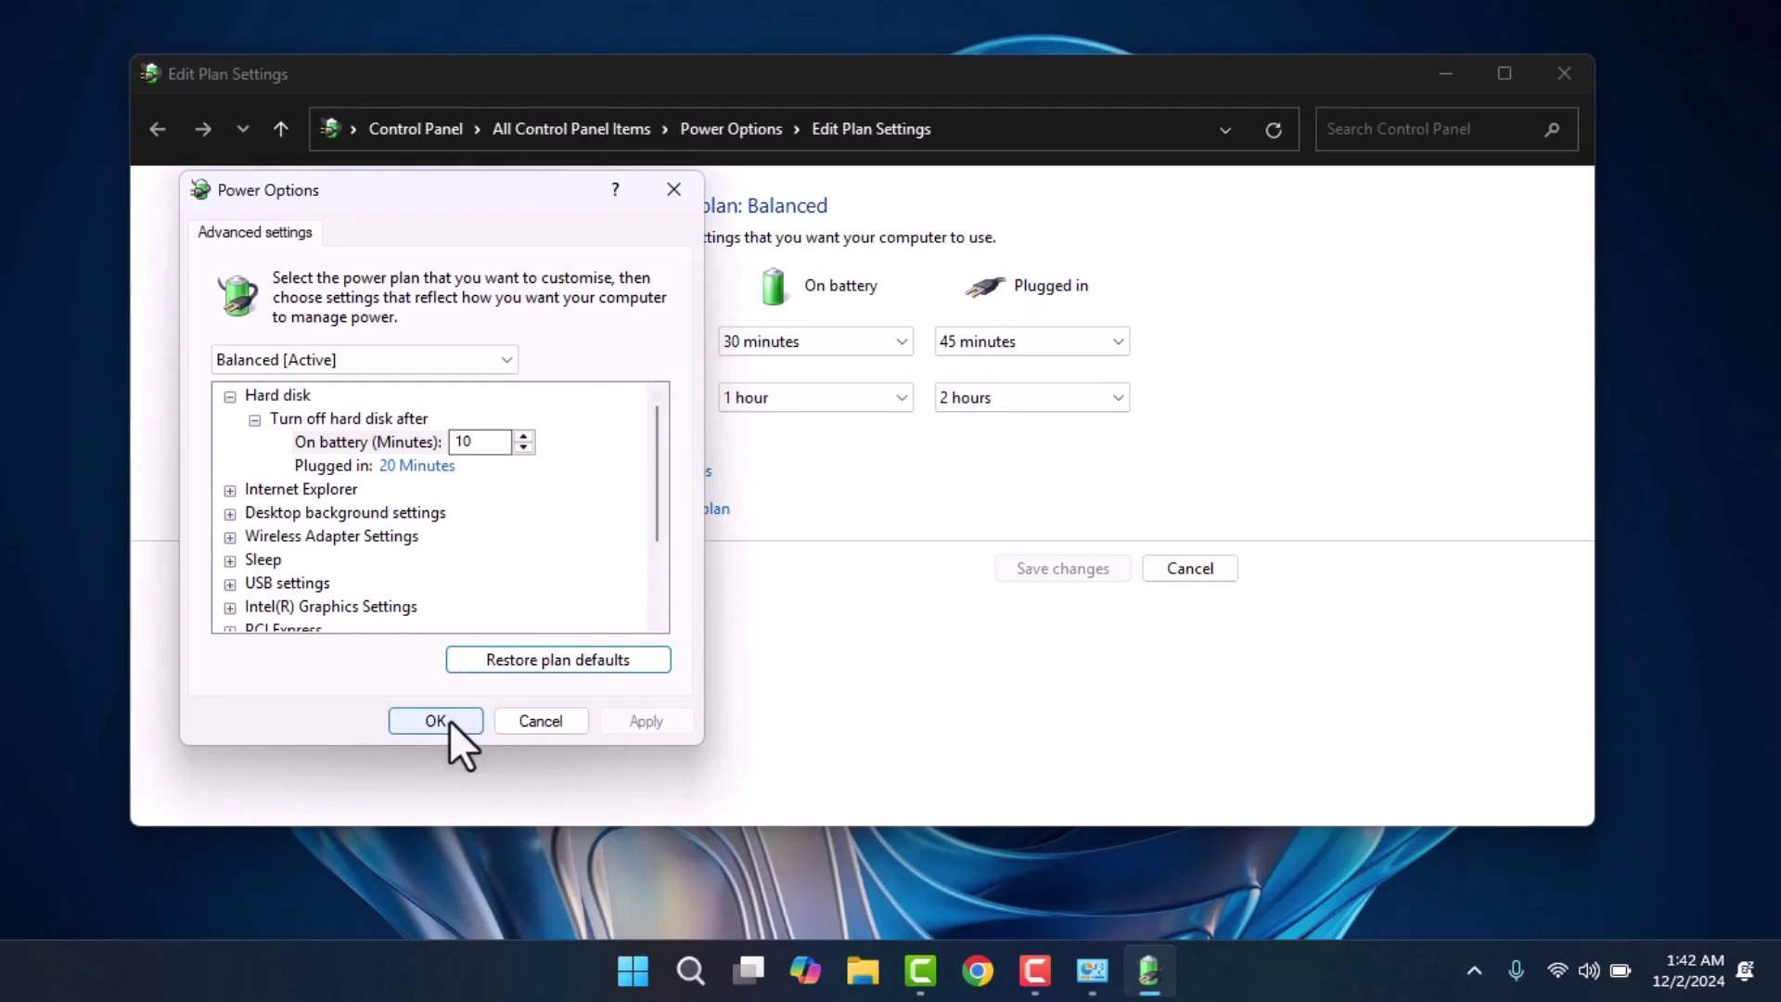
- Set Multimedia 'When sharing media' on battery to allow sleep, save, and close the plan window
drag(653, 479, 647, 559)
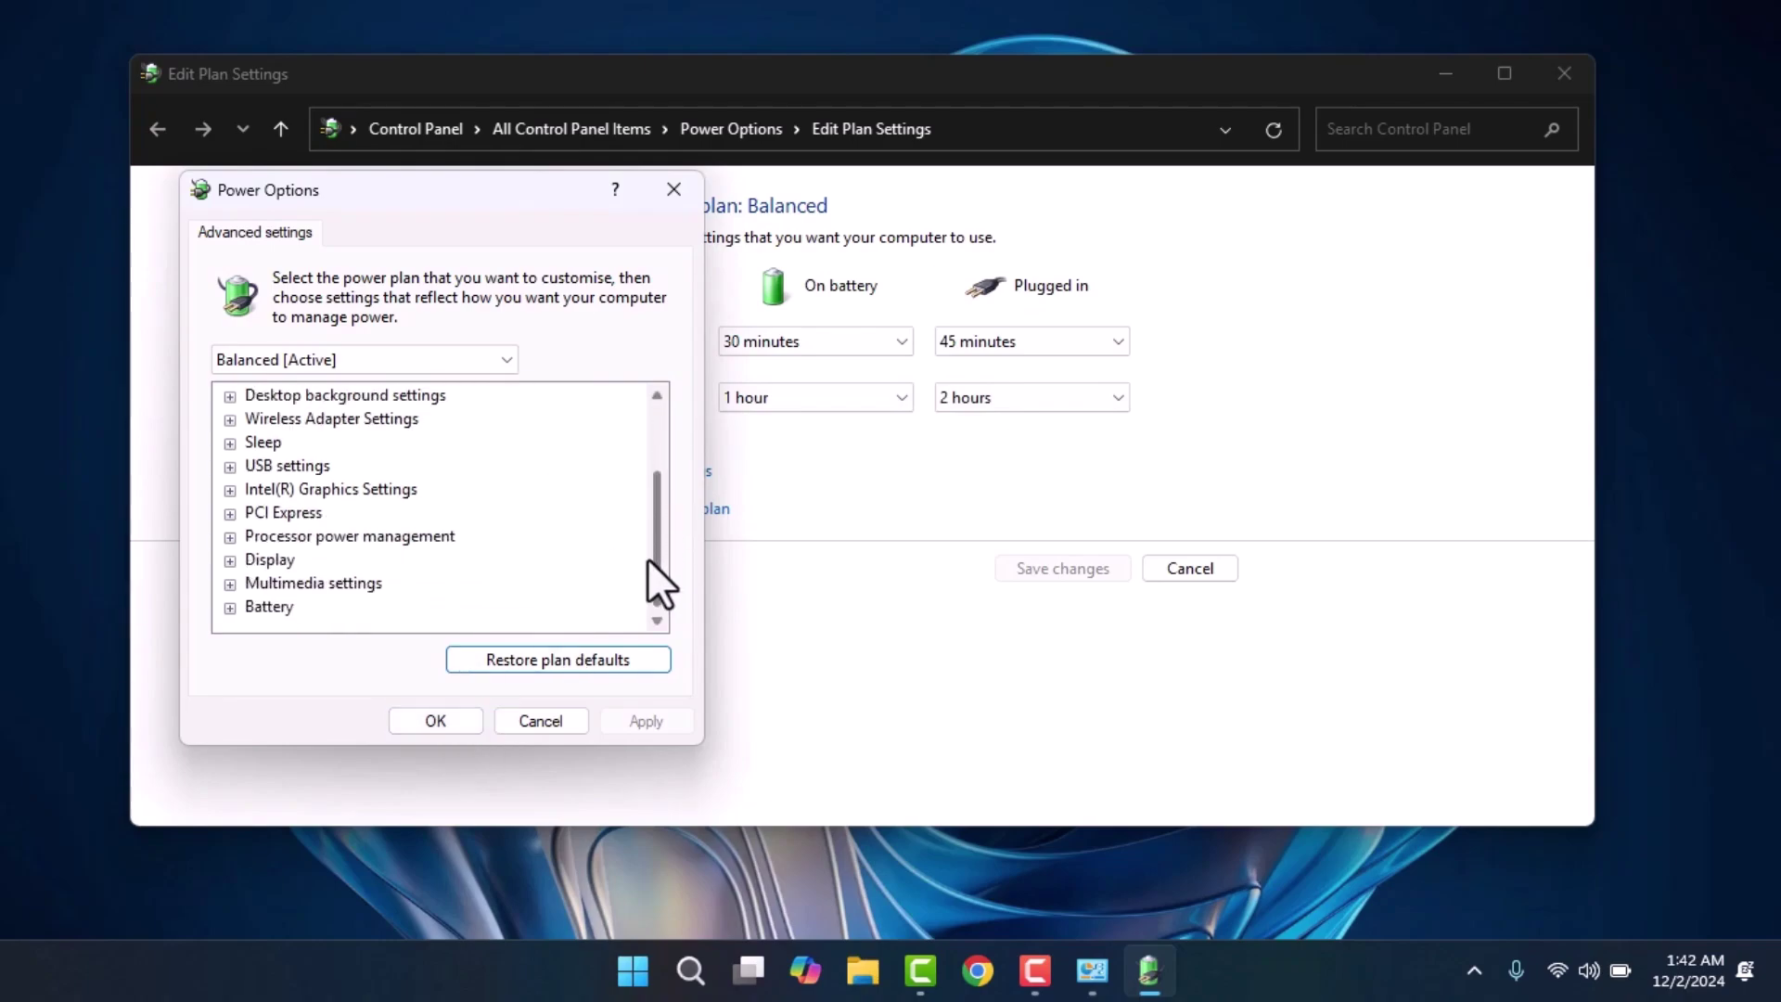
click(231, 582)
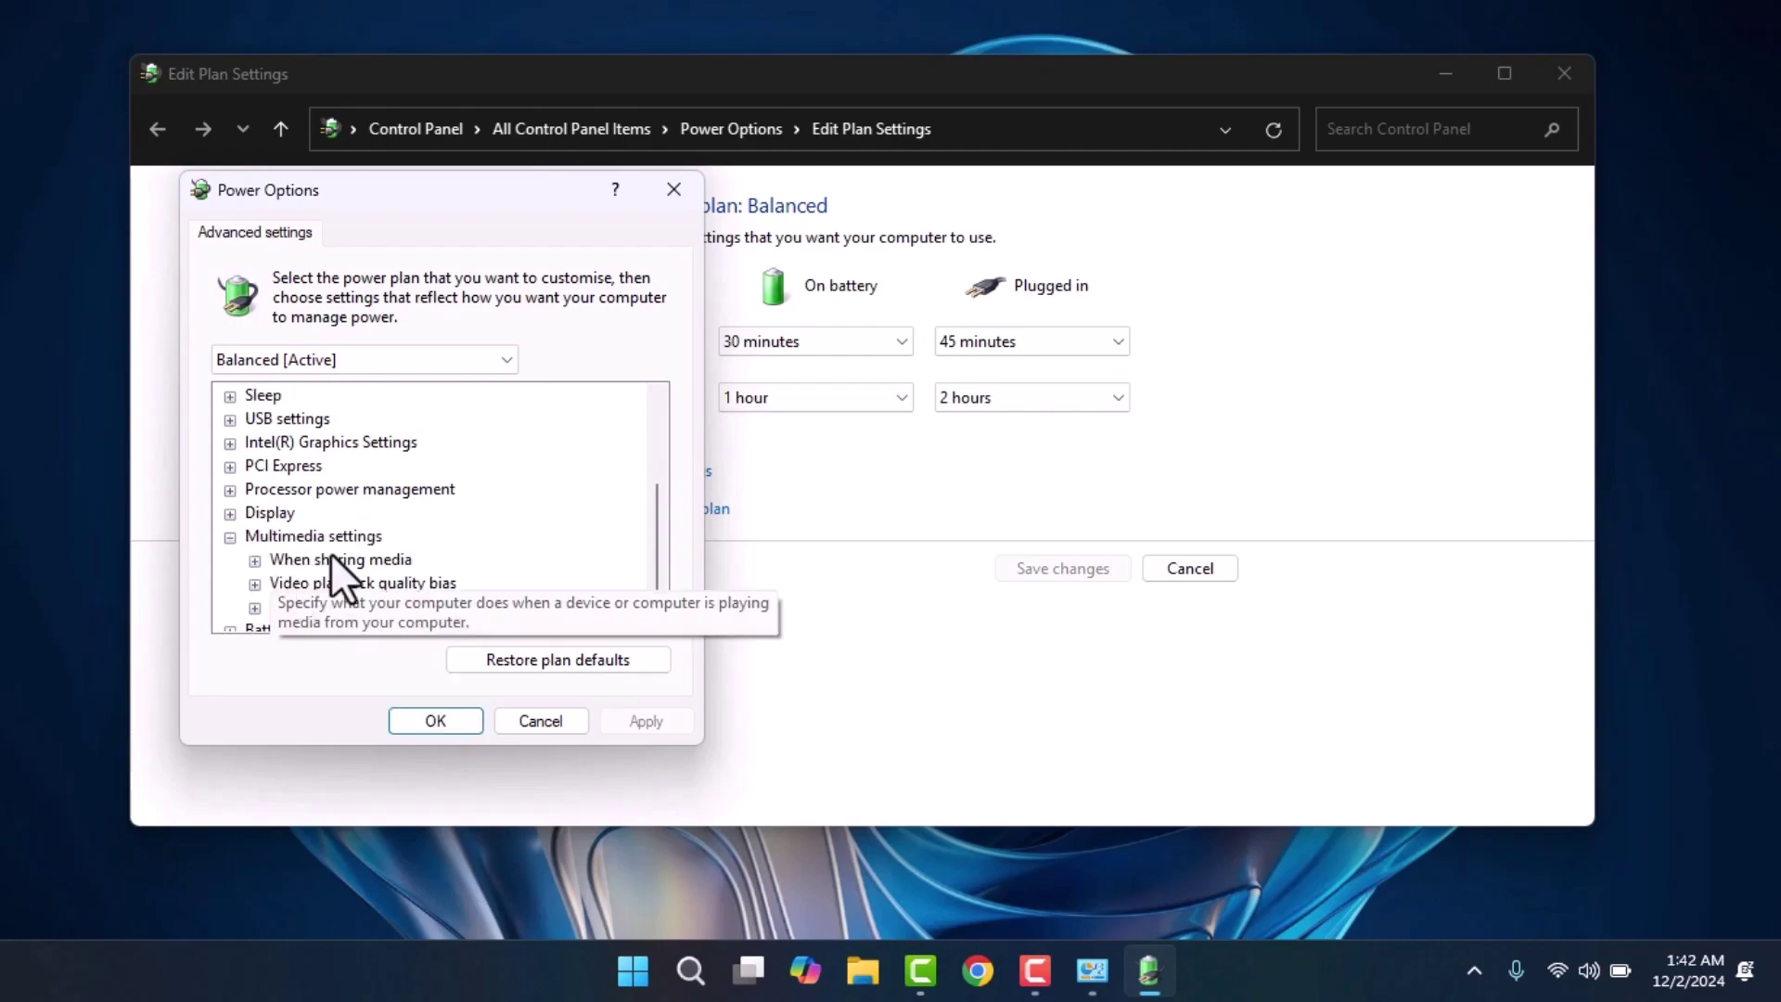
click(255, 561)
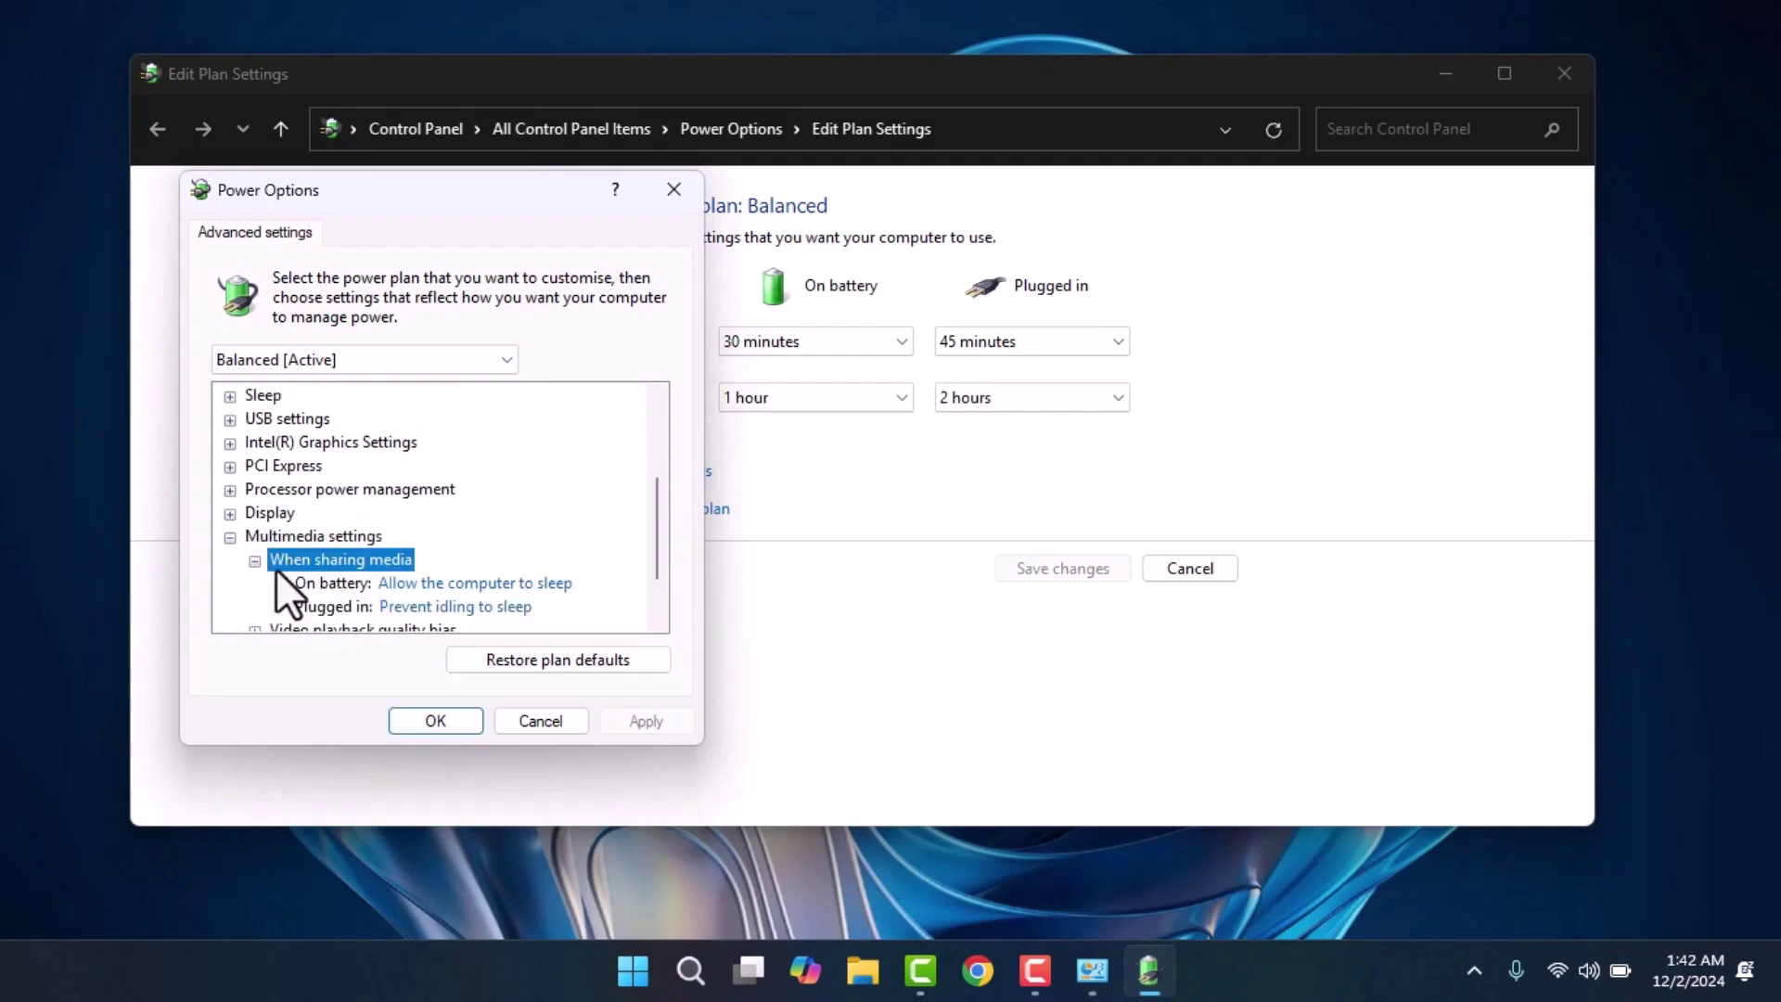
click(491, 534)
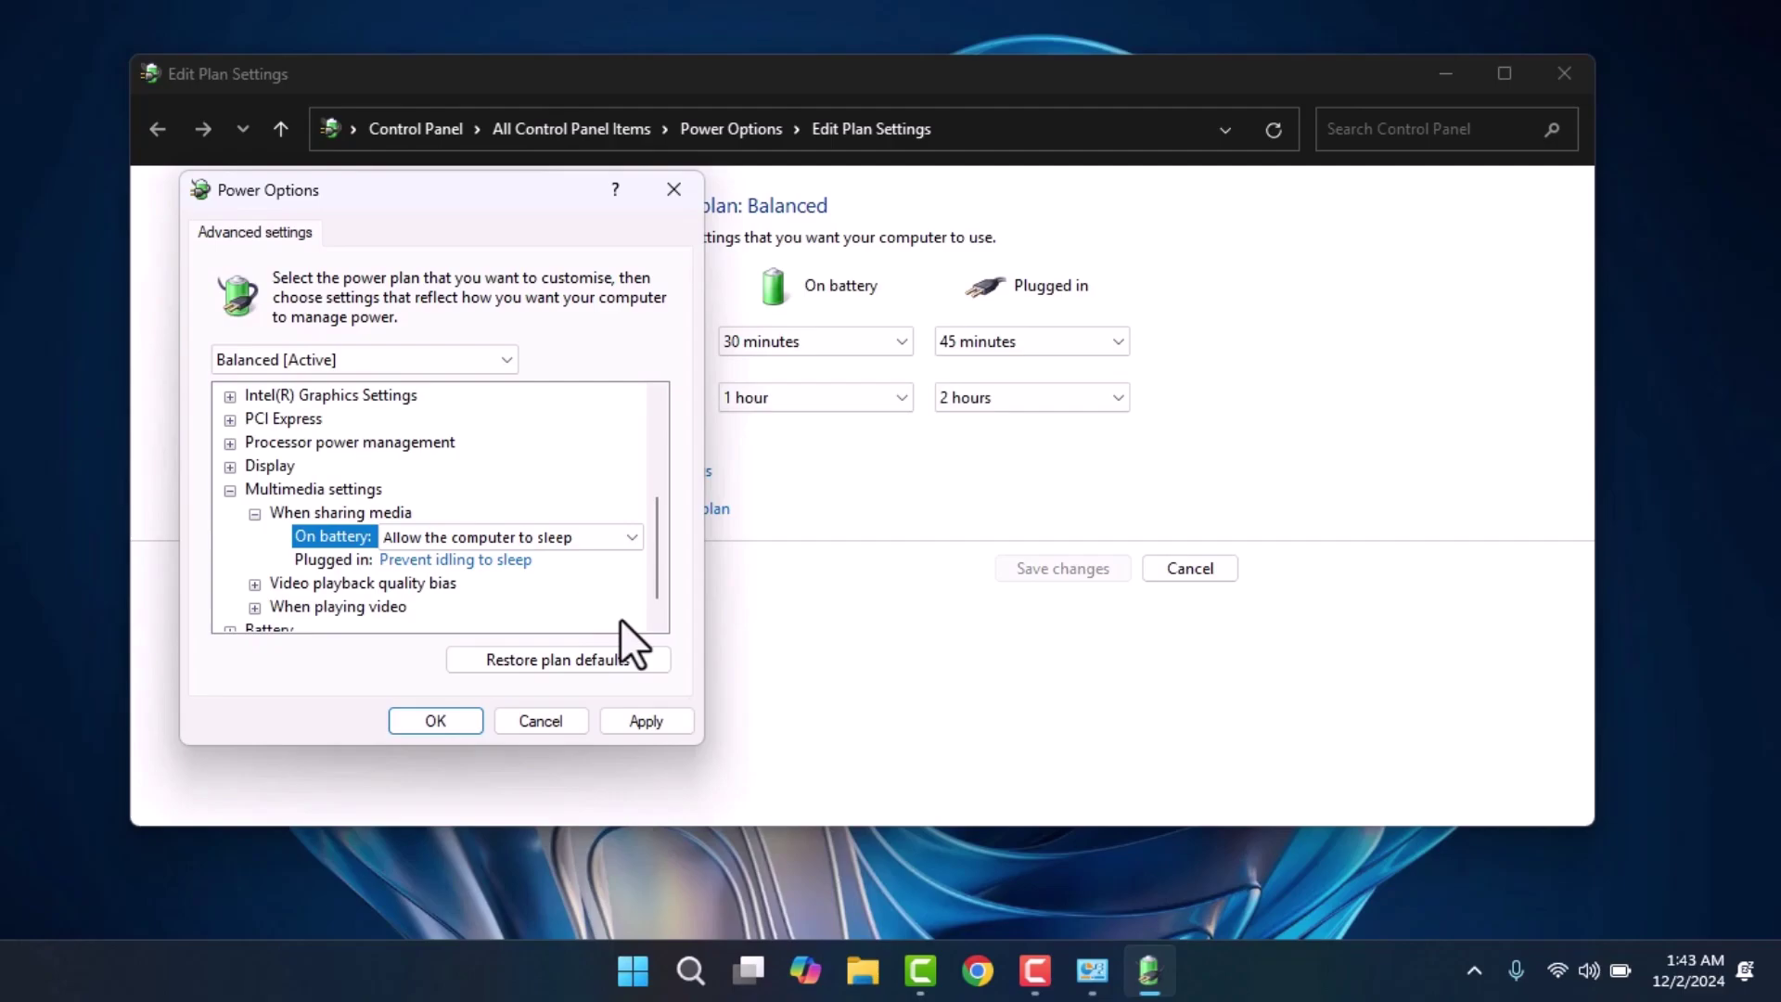
click(435, 721)
click(1564, 73)
- Open Control Panel's power button settings and unlock the currently unavailable settings for review
click(747, 971)
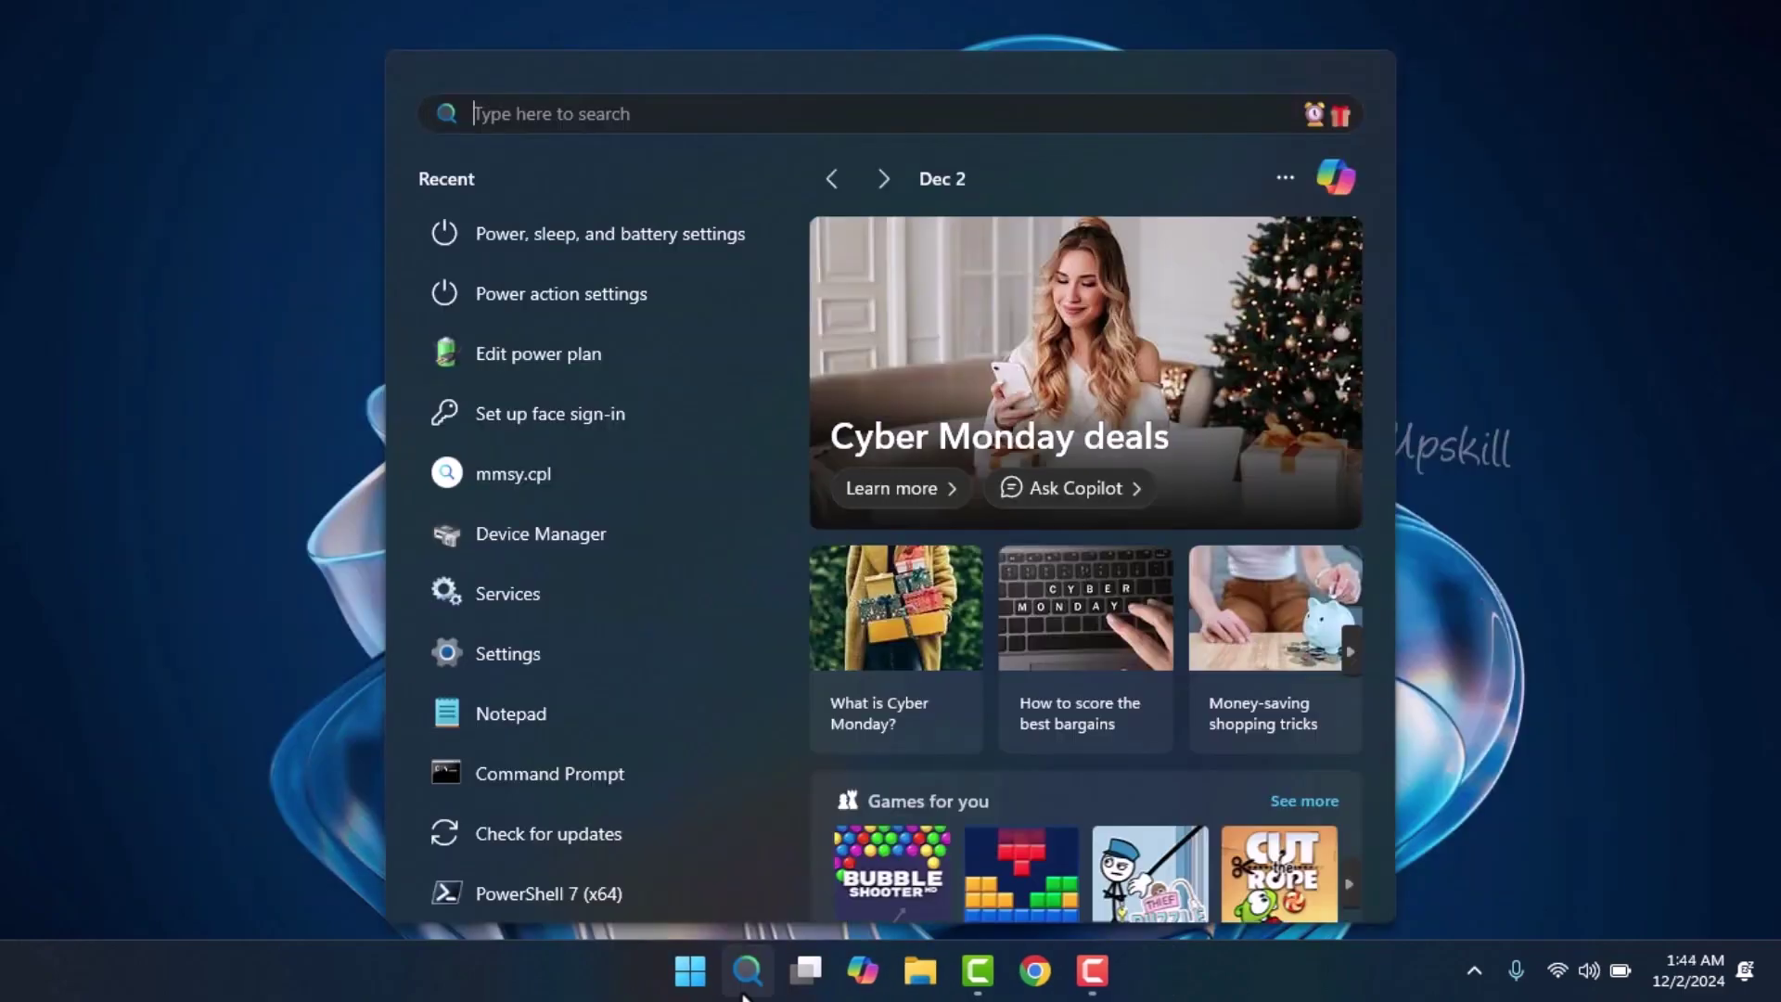
text(control)
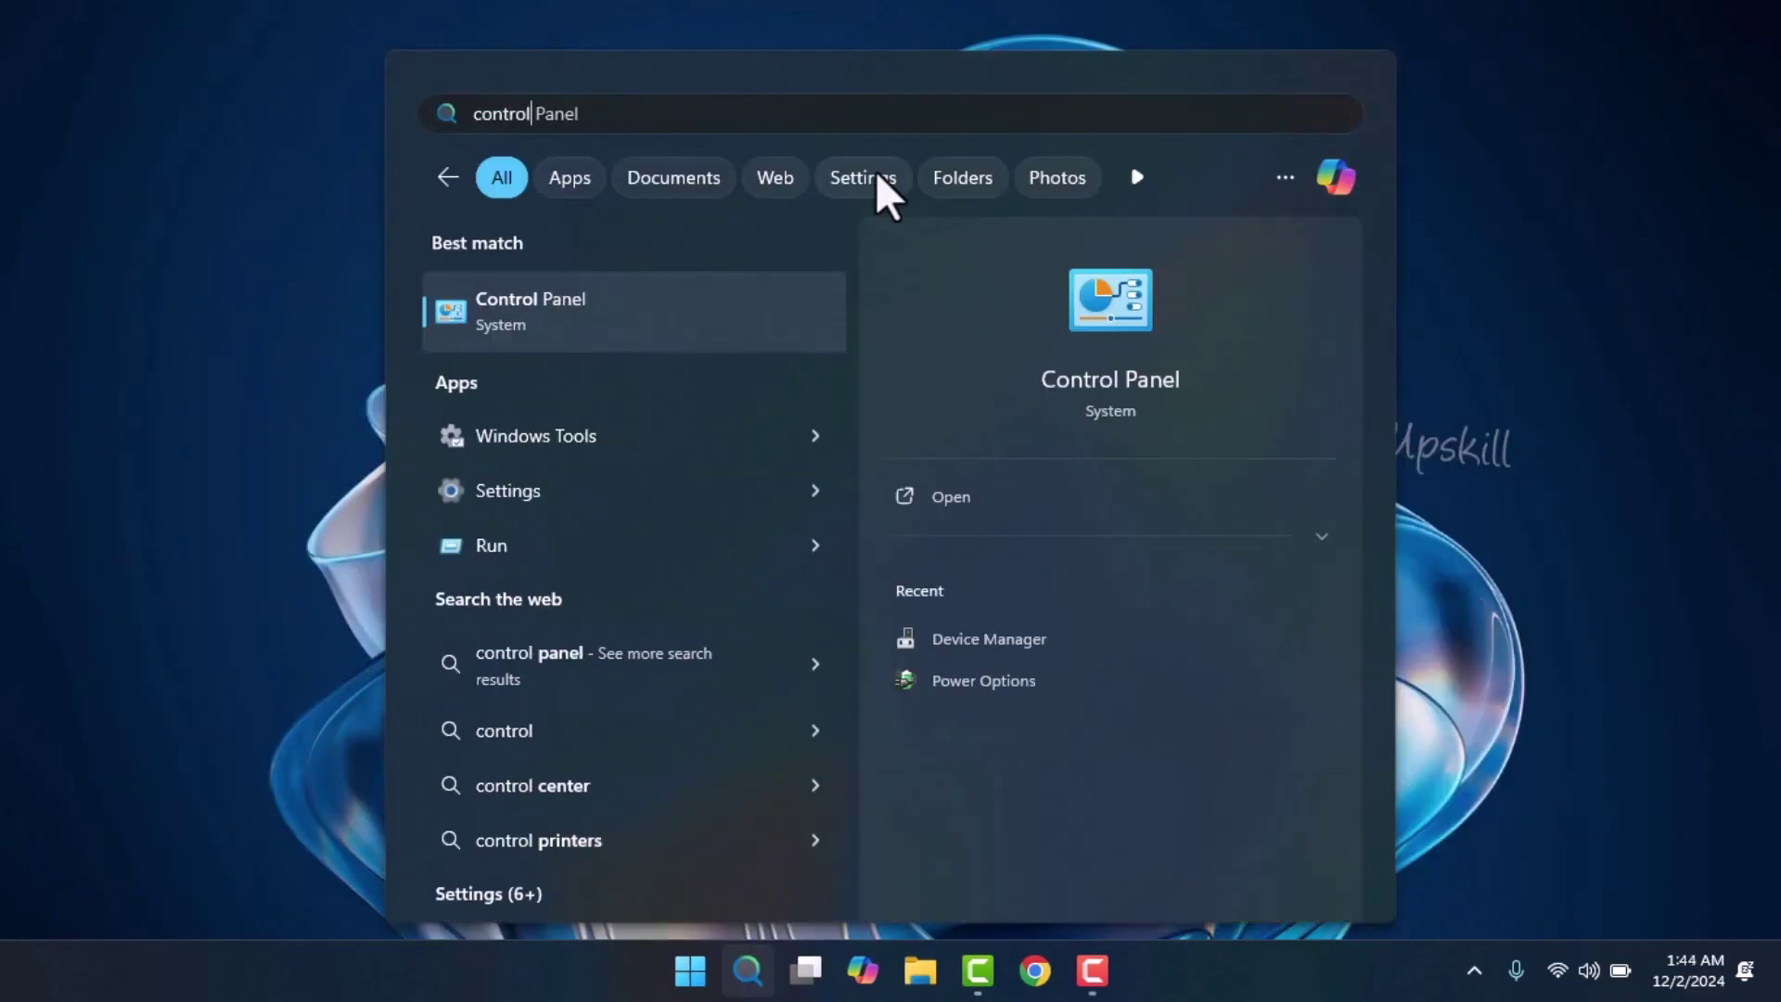
click(775, 318)
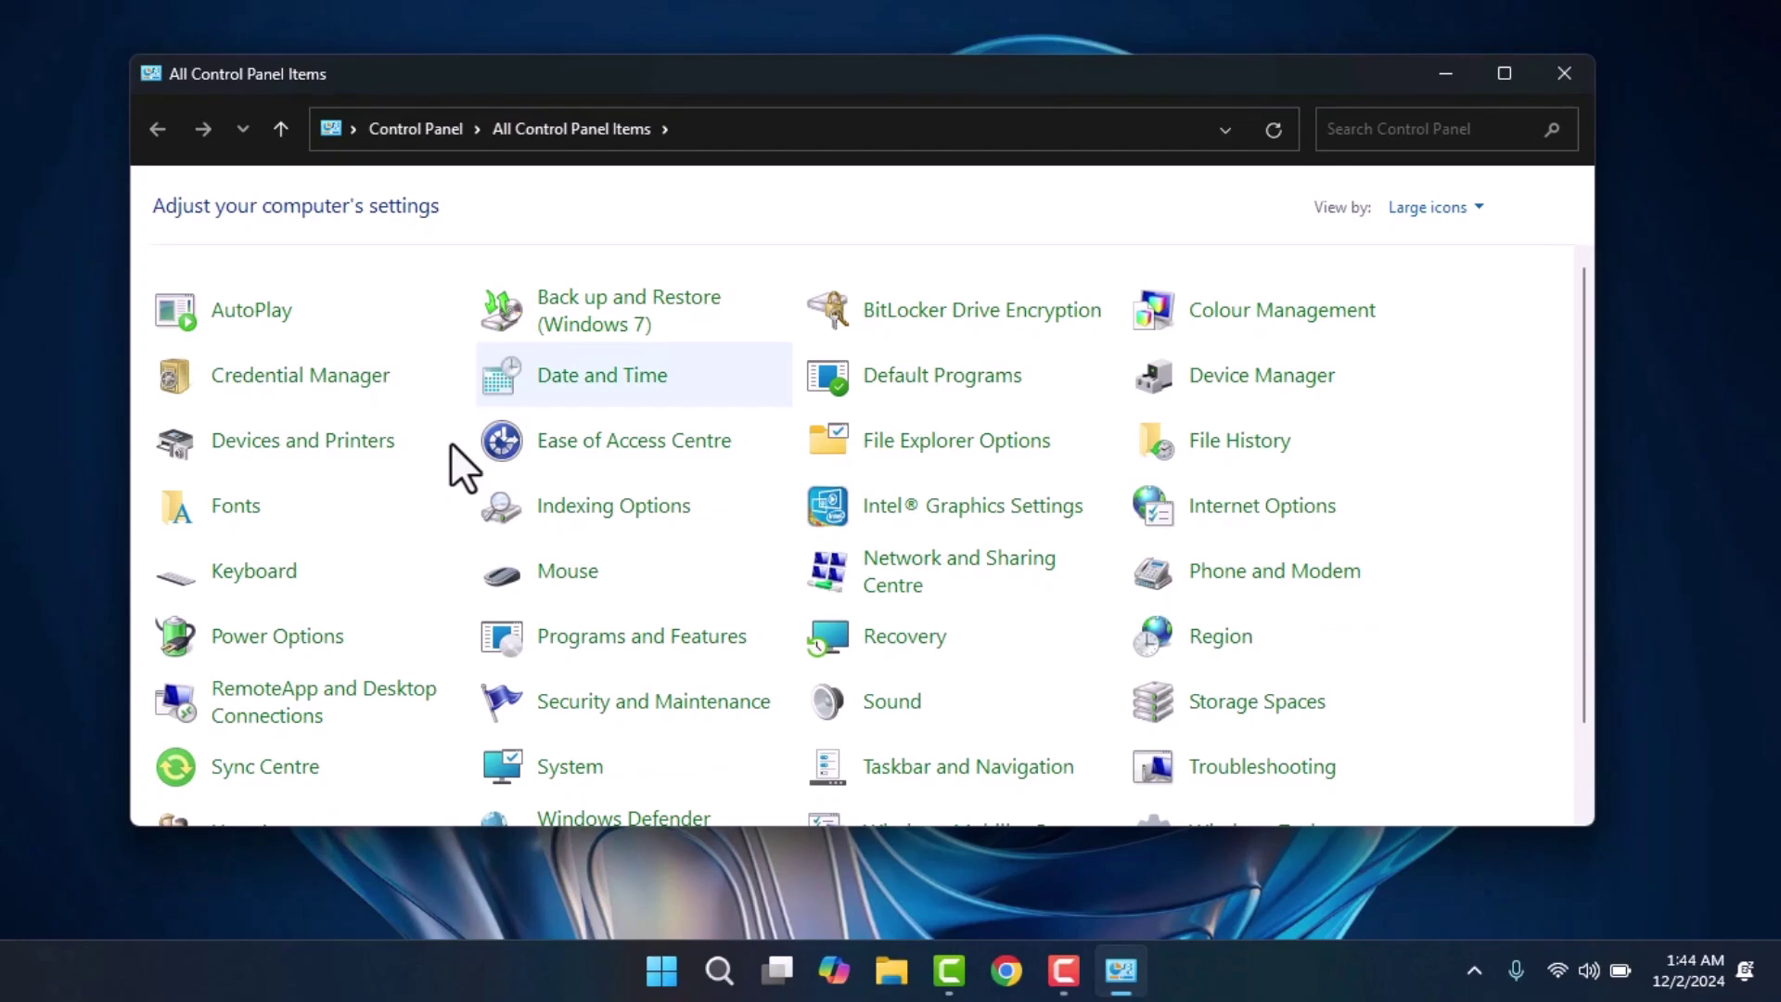
click(292, 636)
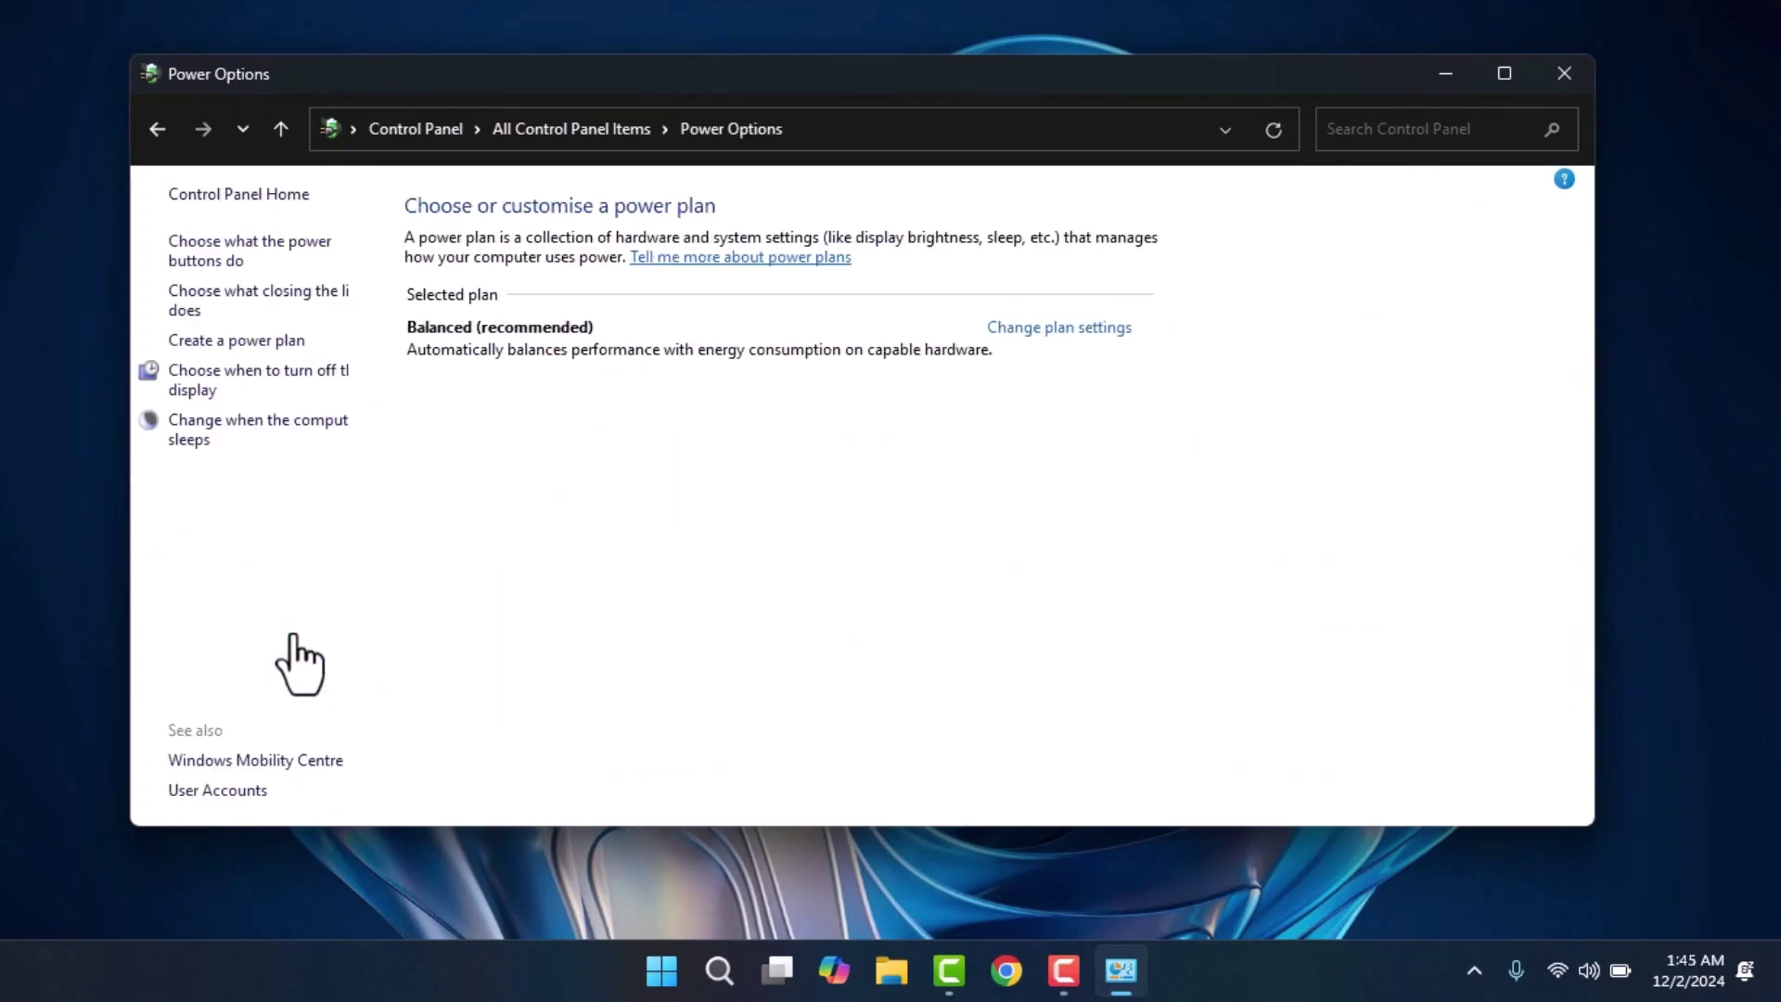
click(246, 247)
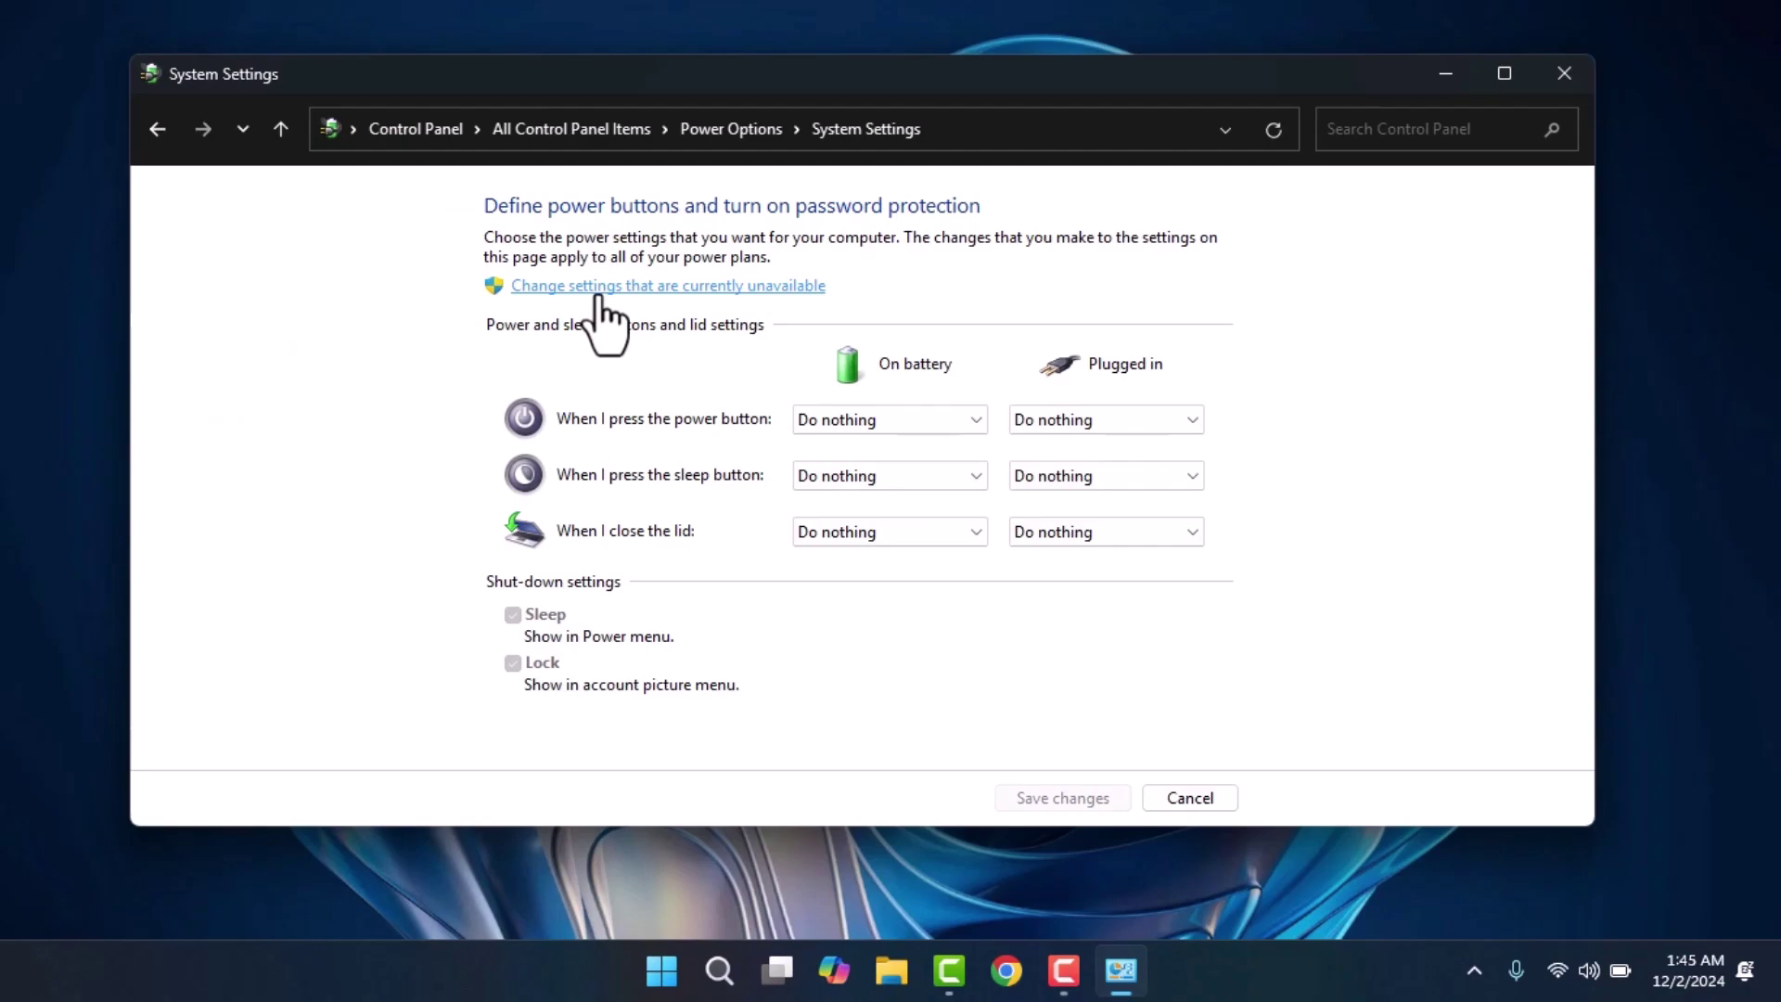
click(597, 293)
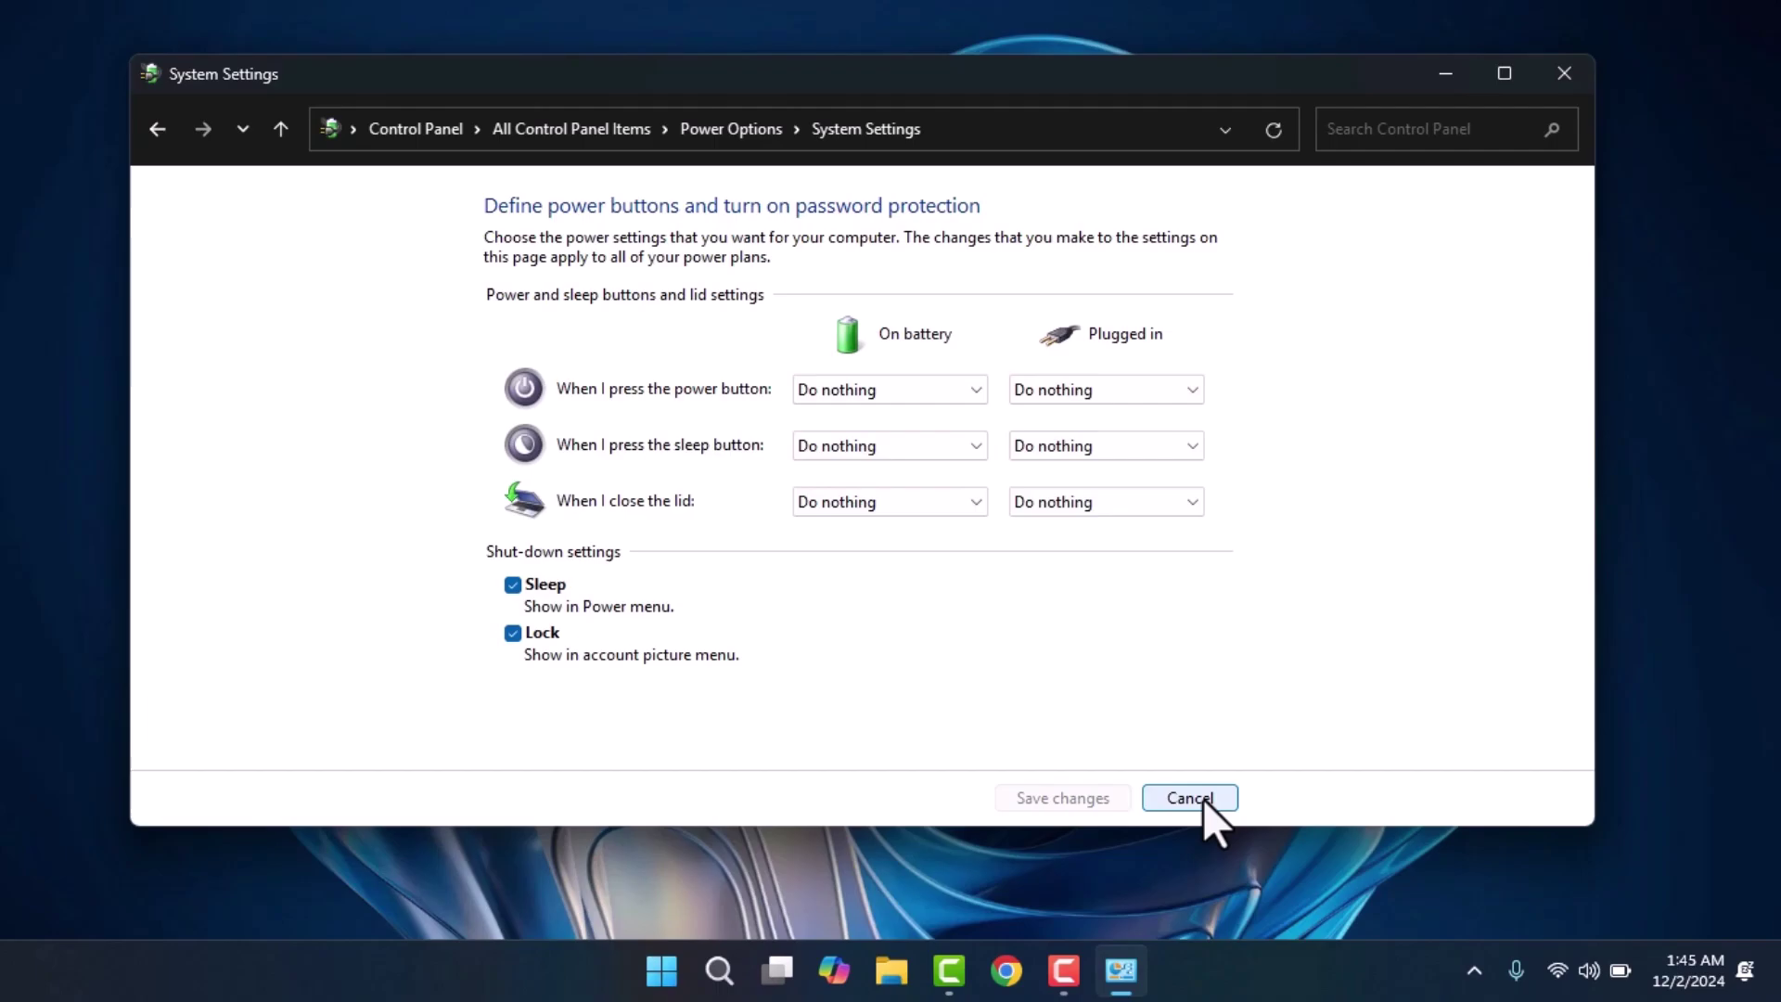
- Close the power button settings, check for updates, and download the 2024-11 cumulative update preview
click(1568, 72)
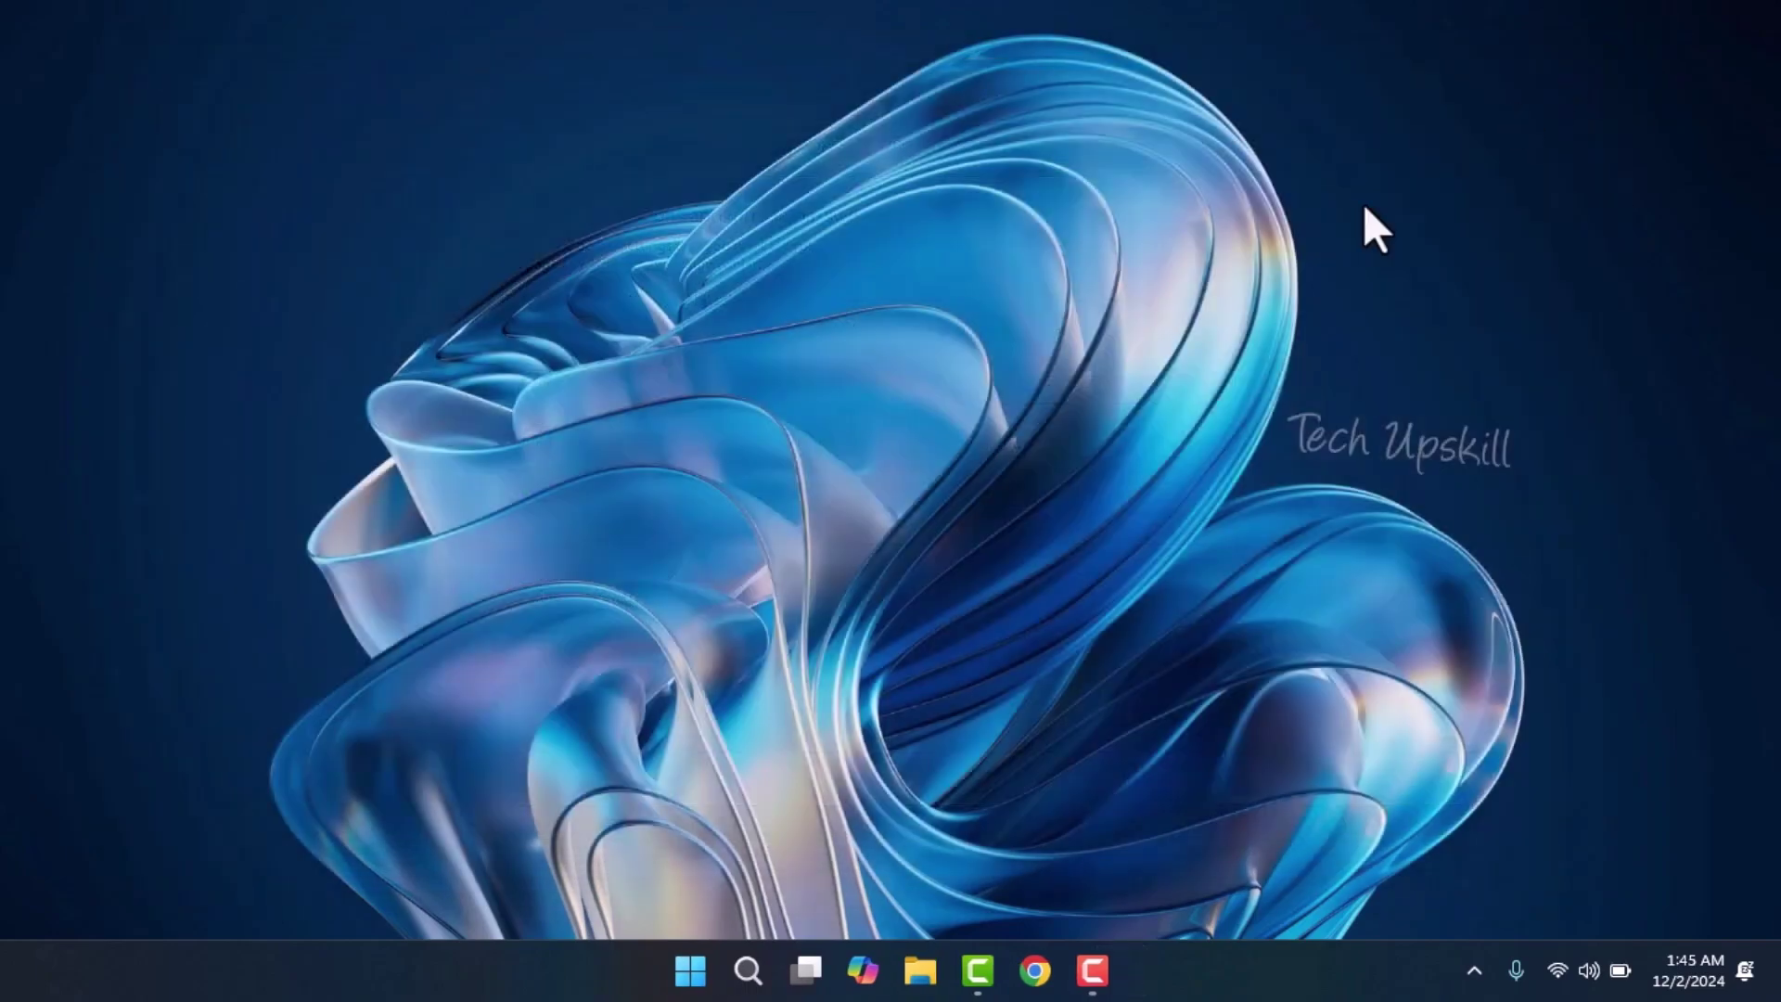
click(747, 970)
text(up)
click(587, 297)
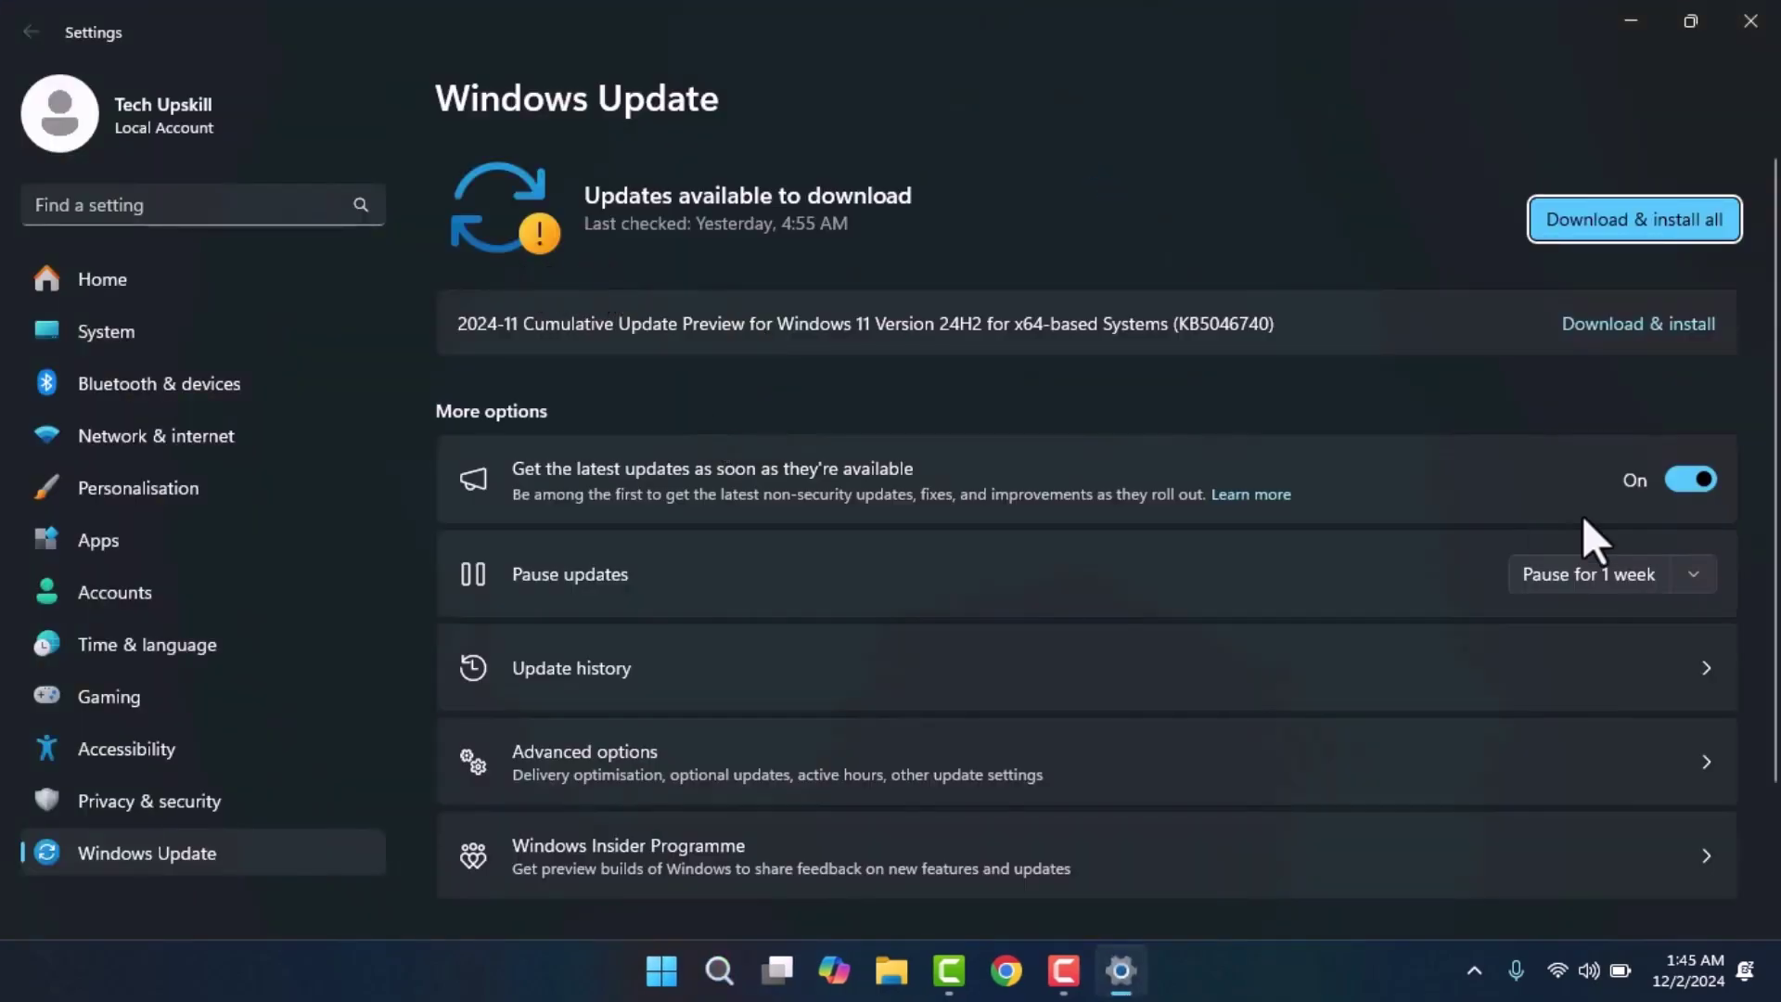
click(1638, 325)
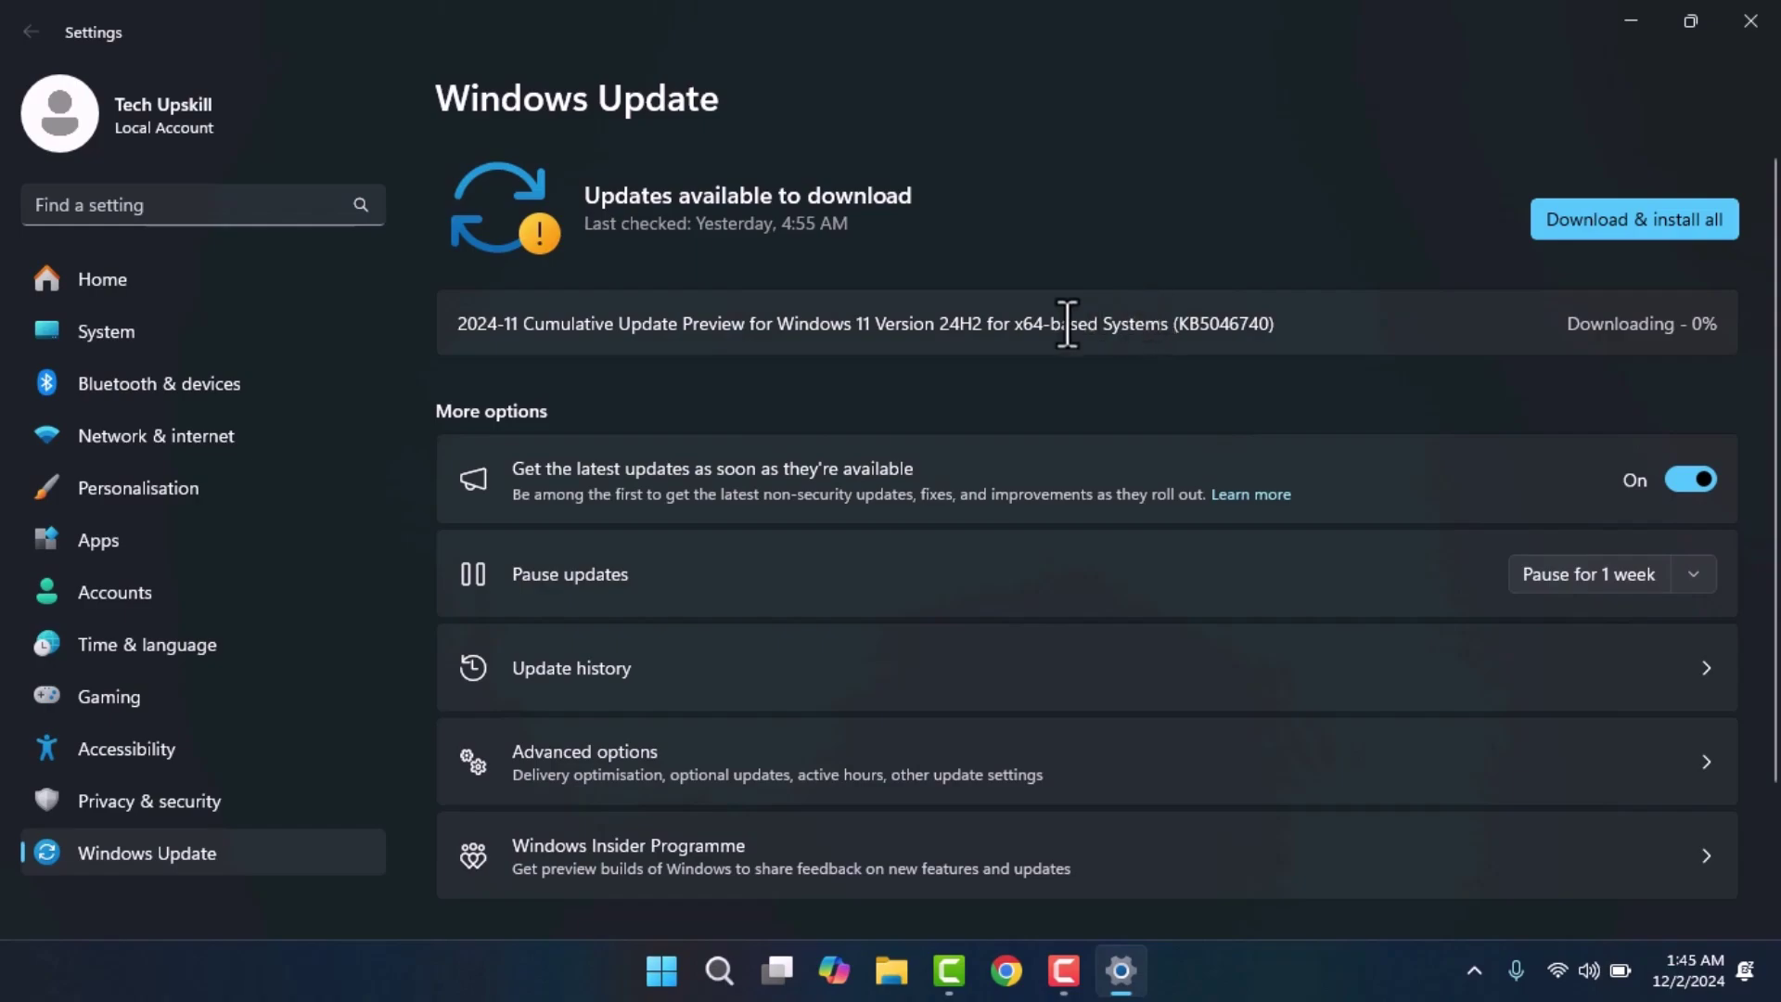
click(1628, 21)
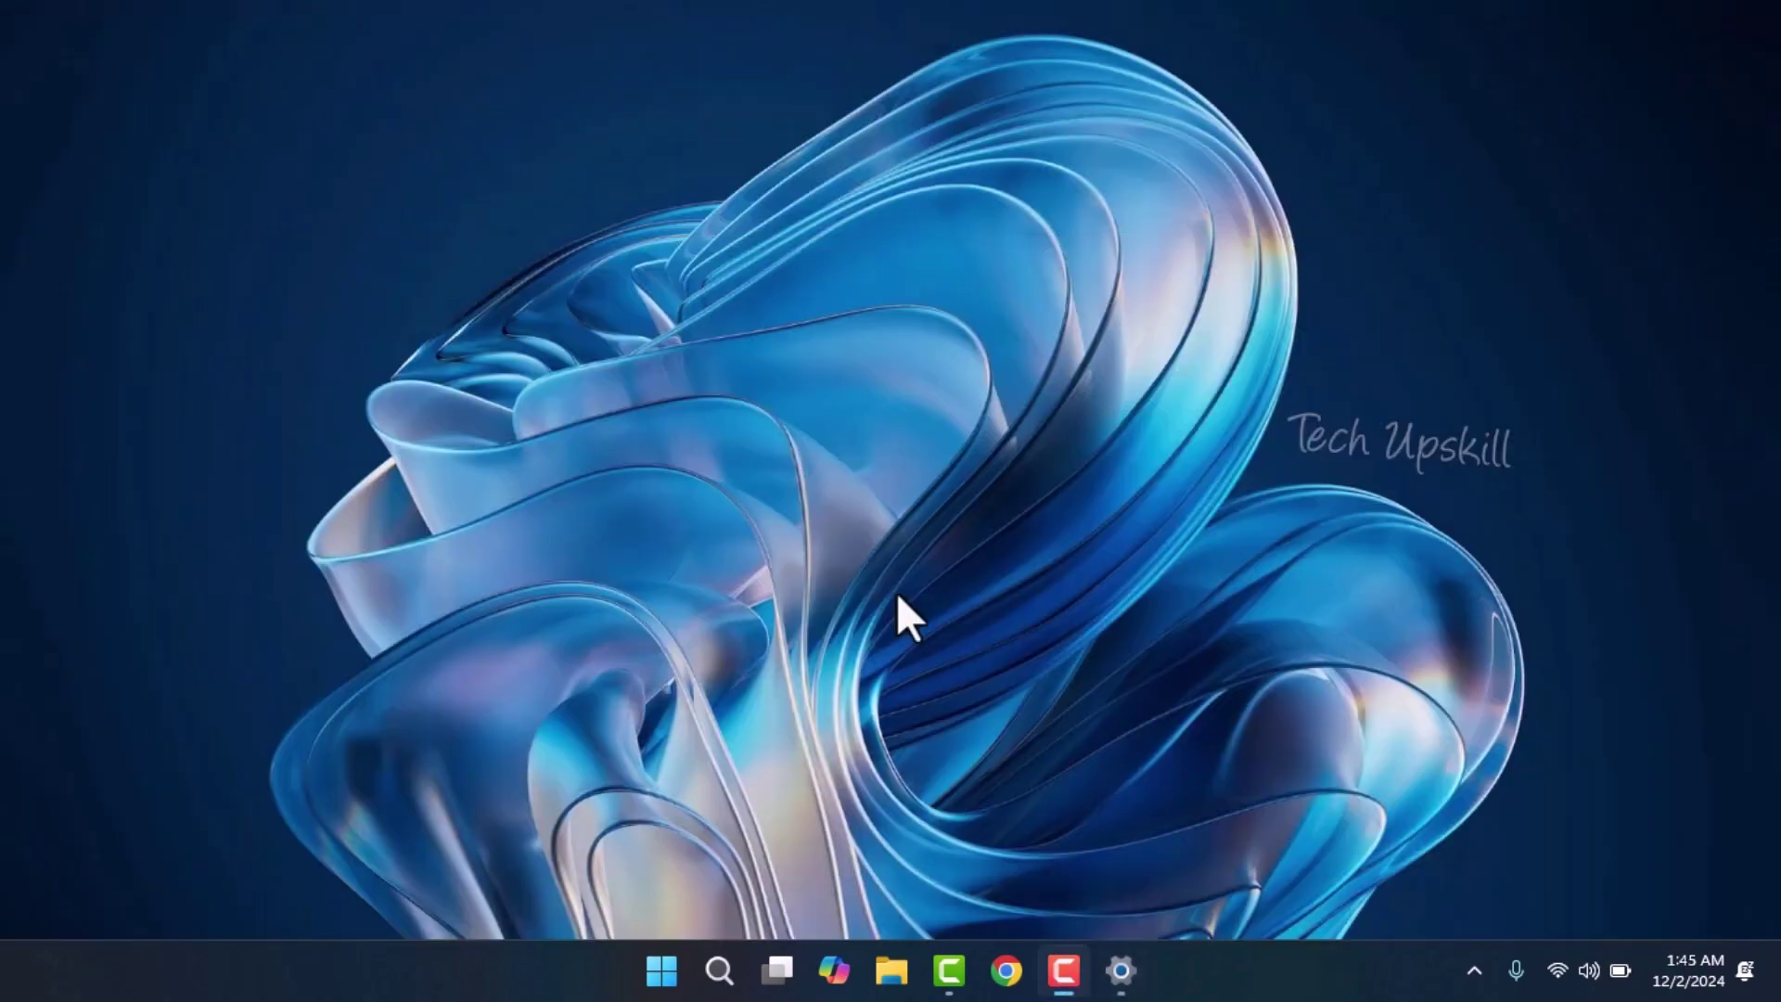